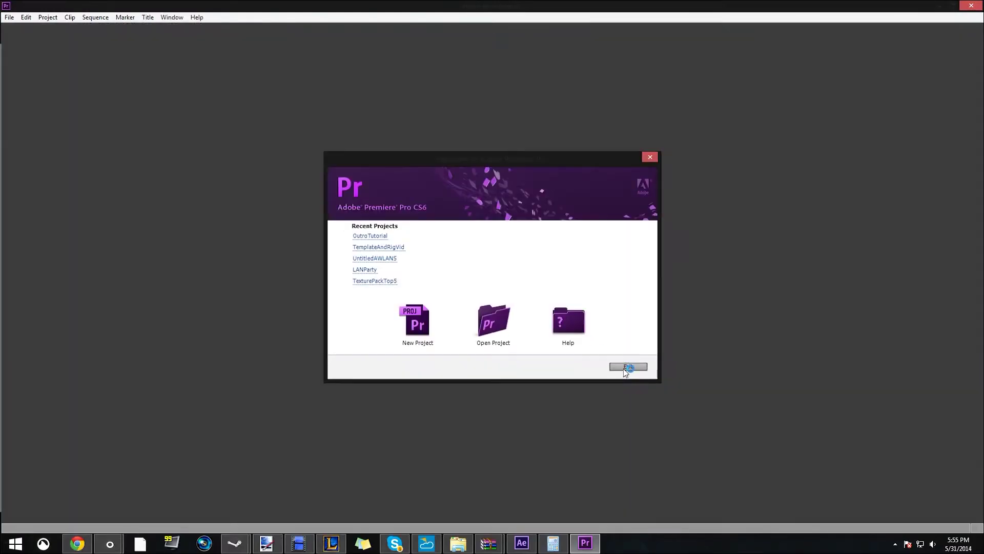
Step: Create a new project named IamAwesome instead of overwriting the existing OutroTutorial project
click(416, 322)
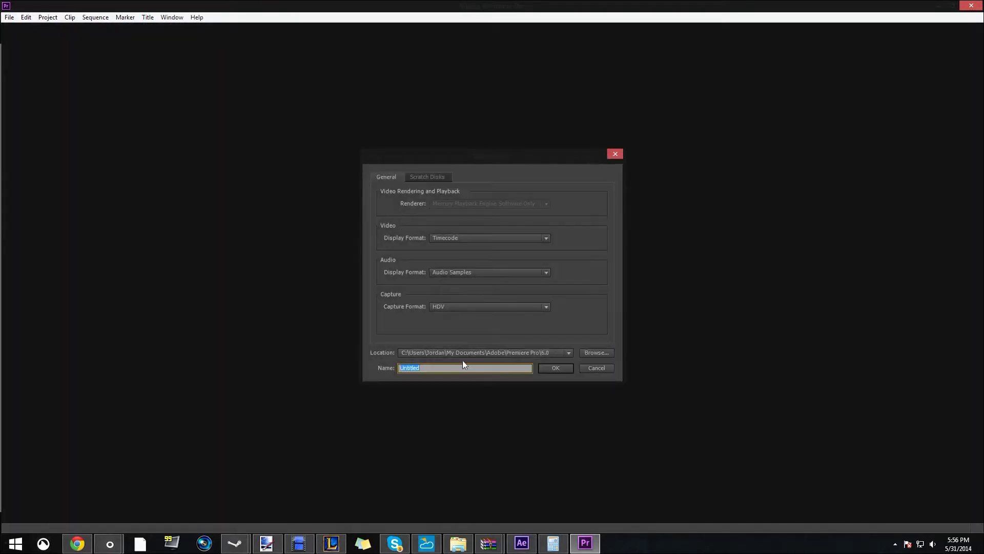
click(459, 367)
key(ctrl+a)
text(Outro)
text(Tutoria)
text(rial)
key(Return)
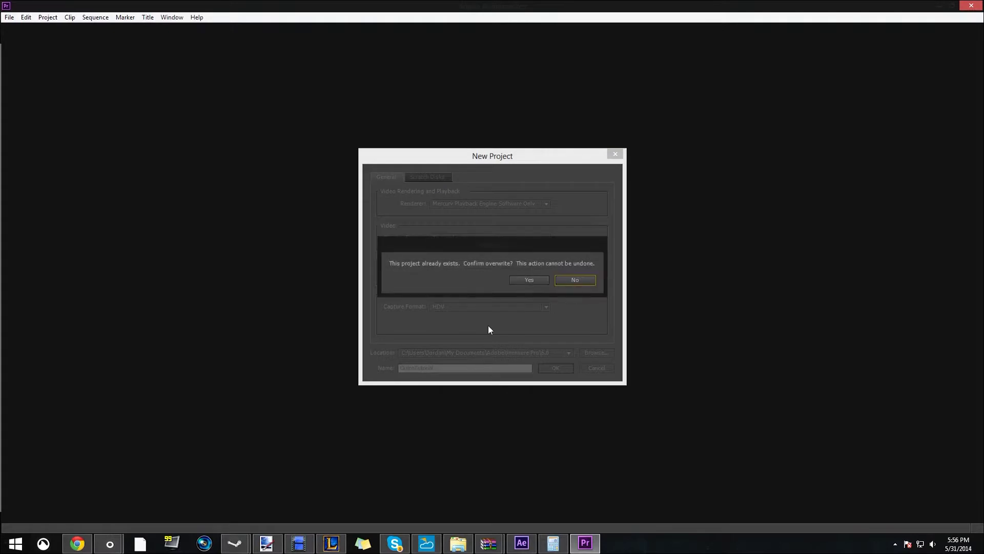
click(575, 281)
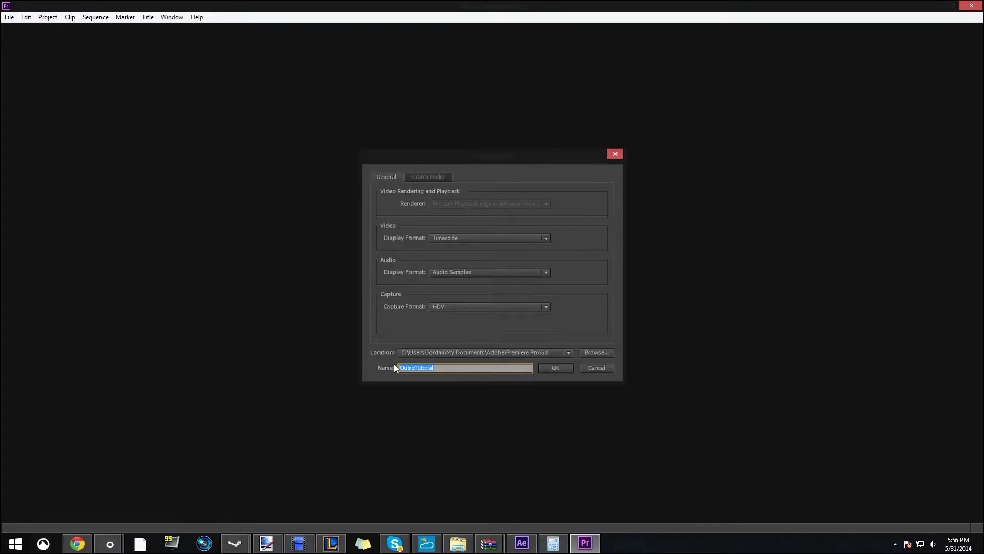
text(IamAwesome)
key(Return)
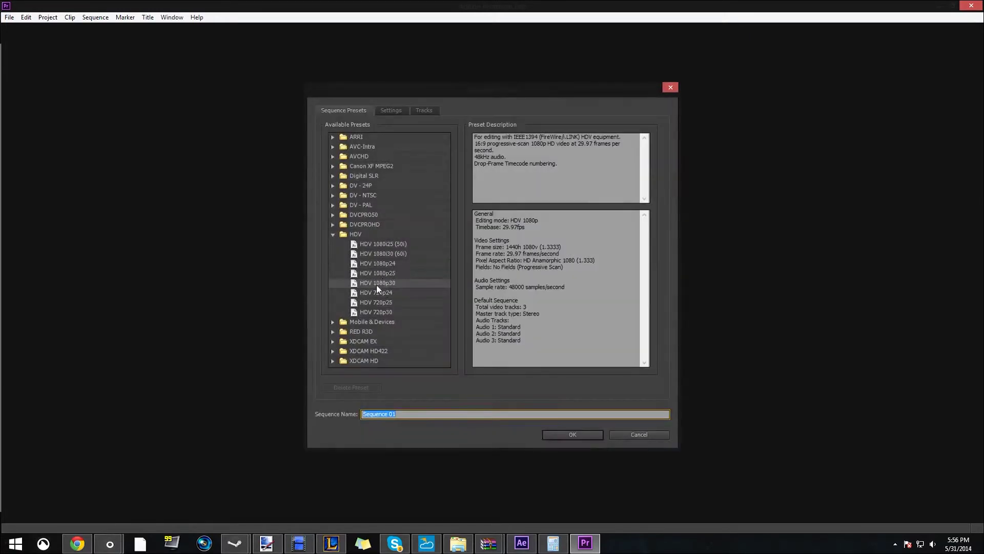
Step: Keep HDV 1080p30 as the starting preset for Sequence 01
click(379, 283)
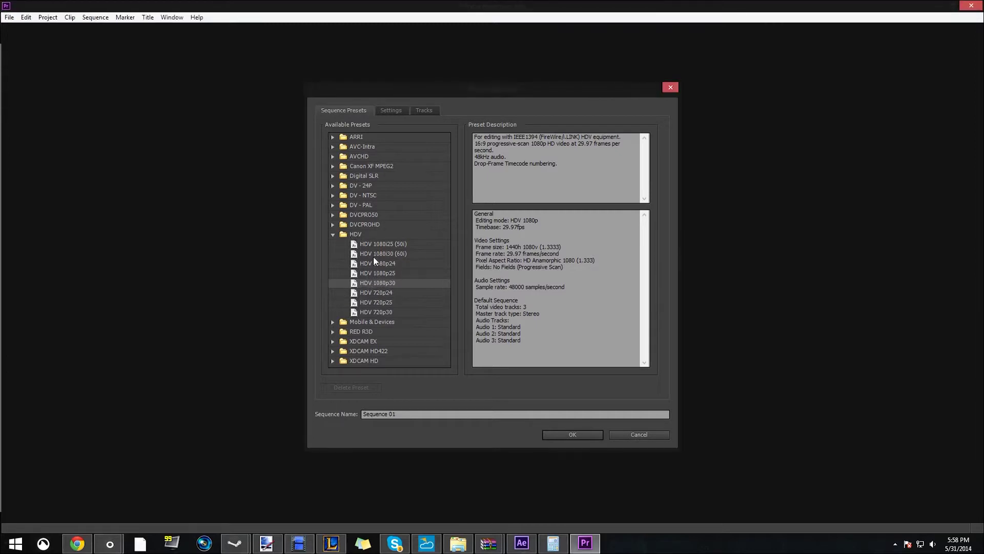
Step: Set the sequence to Custom mode, 1920 frame width, square pixels, progressive, 30 fps
click(383, 109)
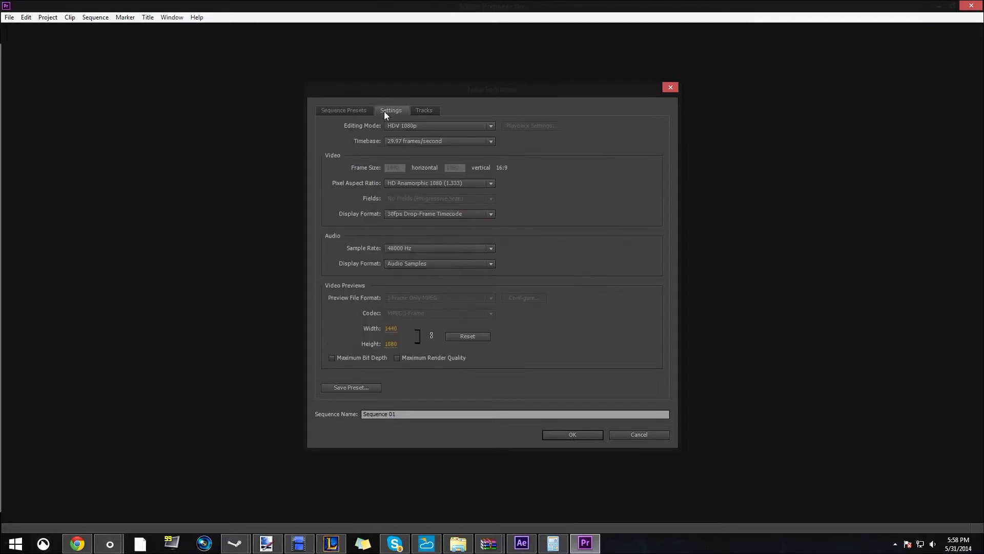
click(444, 128)
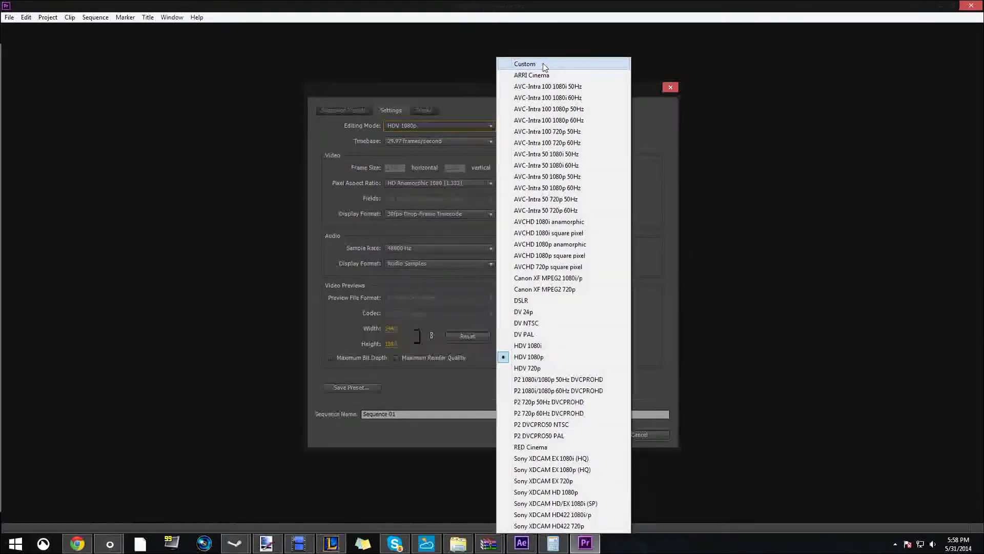
click(525, 65)
click(399, 167)
text(1920)
click(441, 183)
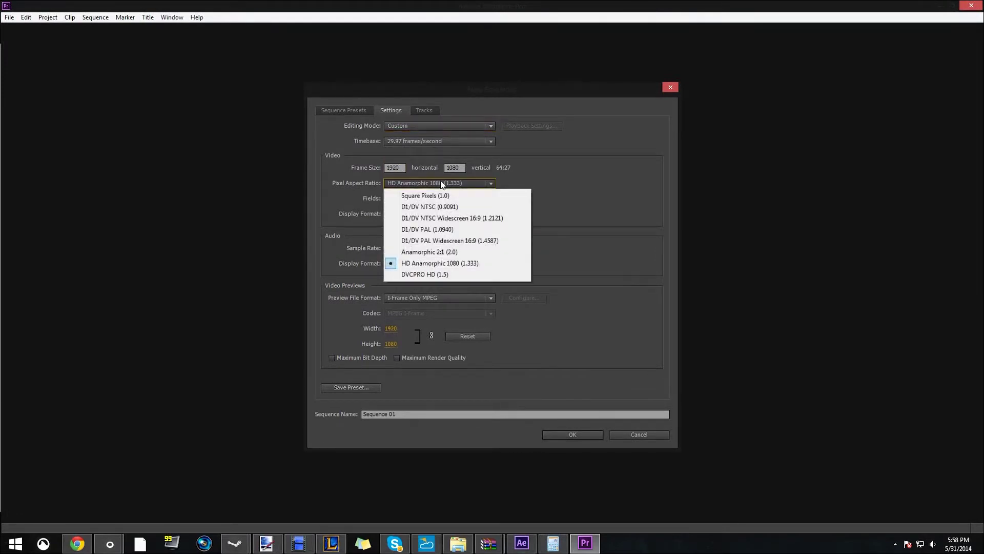
click(425, 195)
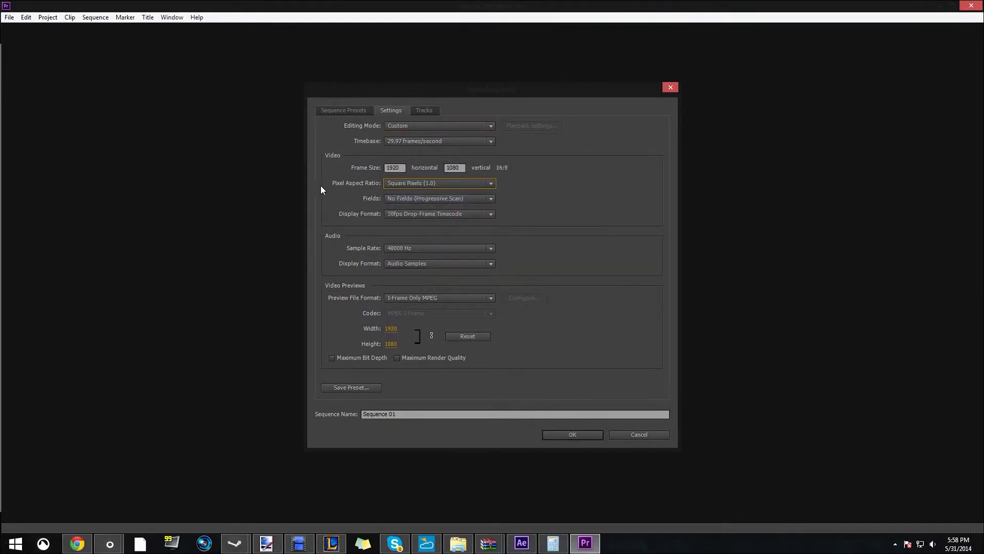
click(407, 198)
click(407, 200)
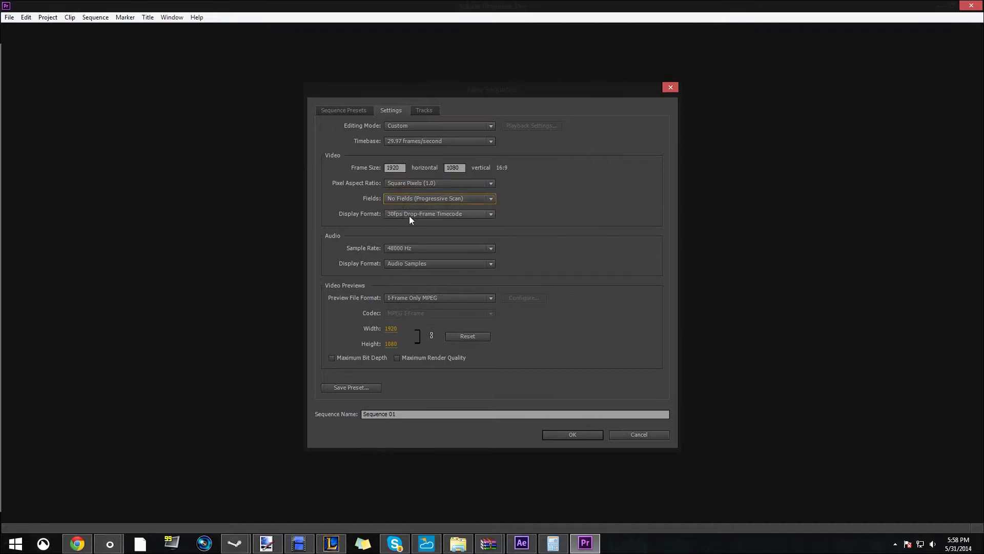
click(397, 142)
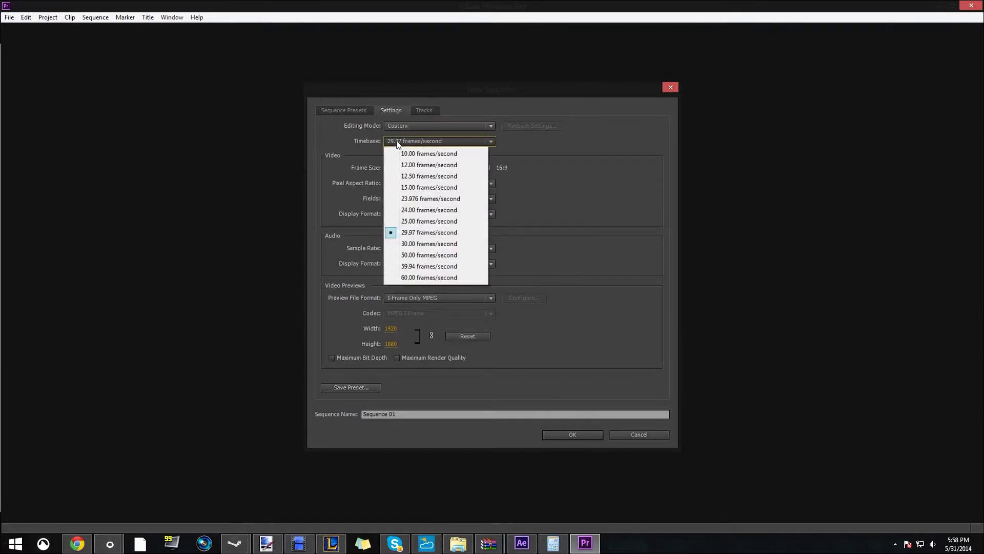
click(421, 243)
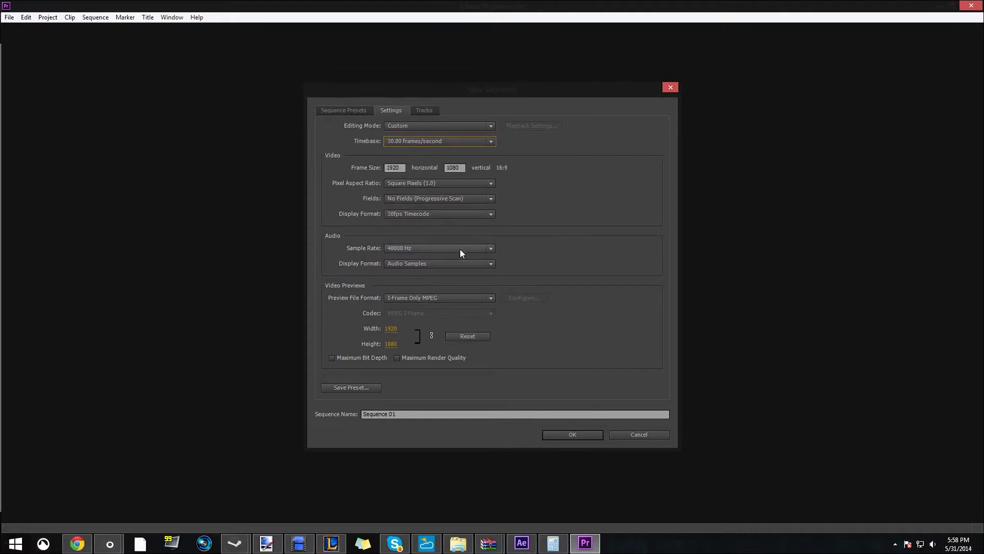
Step: Keep I-Frame Only MPEG previews and save the settings as preset 'Univedsal Preset'
click(421, 297)
click(421, 297)
click(417, 299)
click(417, 302)
click(418, 299)
click(415, 314)
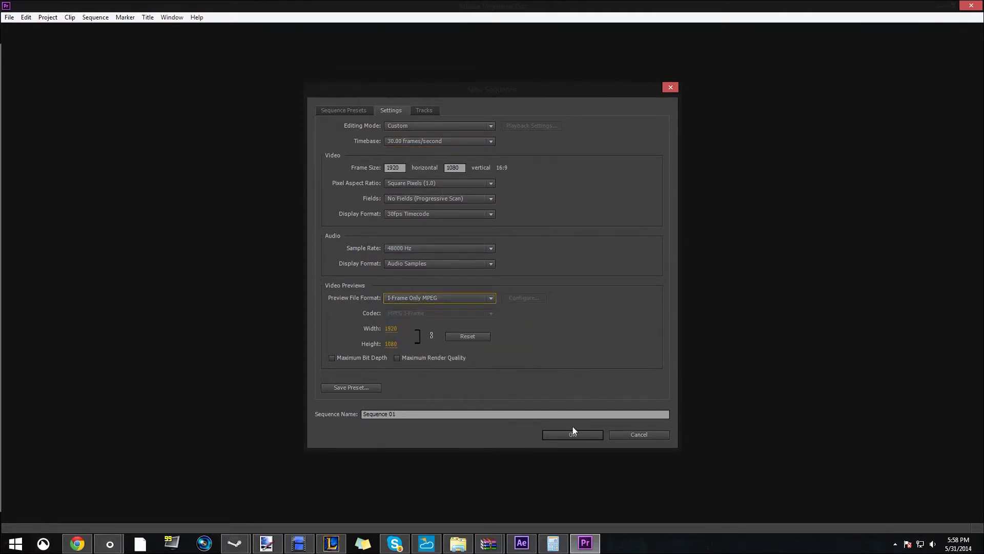
click(343, 386)
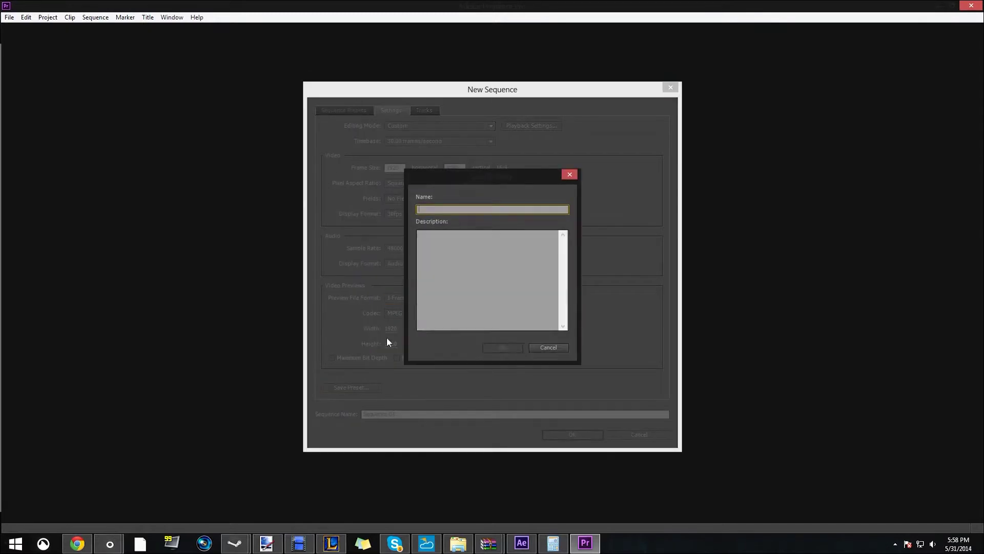
text(Univedsal Preset)
key(Return)
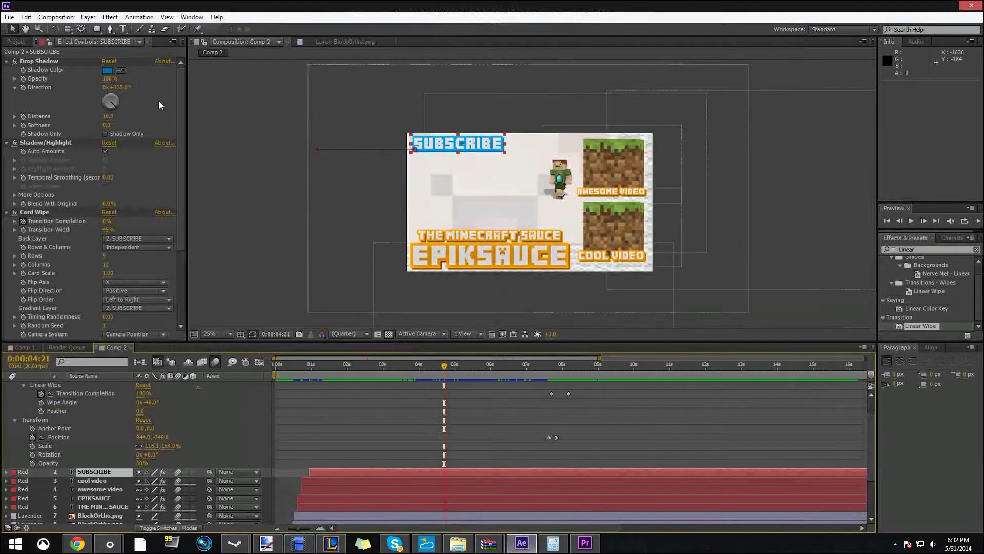
Step: Rewind Comp 2 and add it to the After Effects Render Queue
drag(444, 365, 246, 370)
click(9, 18)
mouse_move(154, 172)
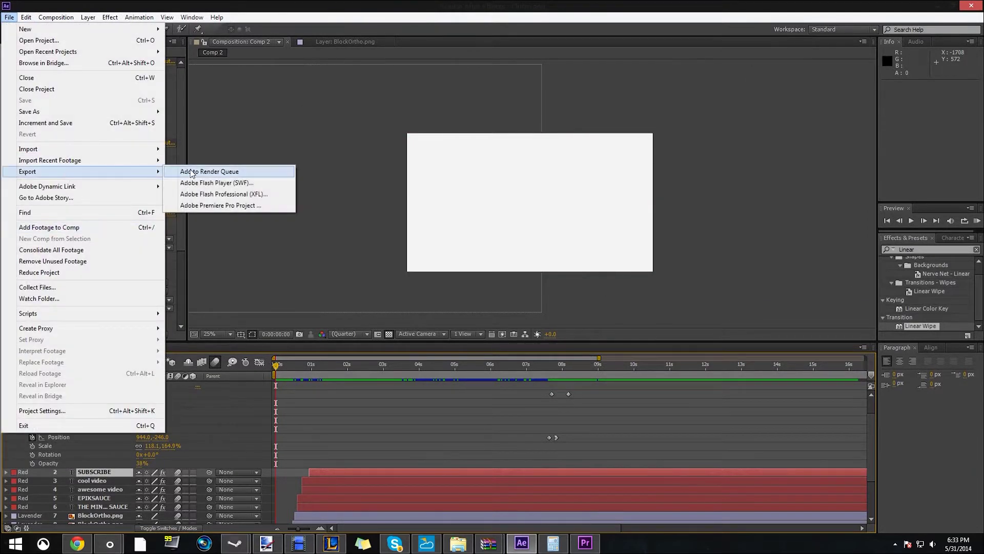
click(191, 172)
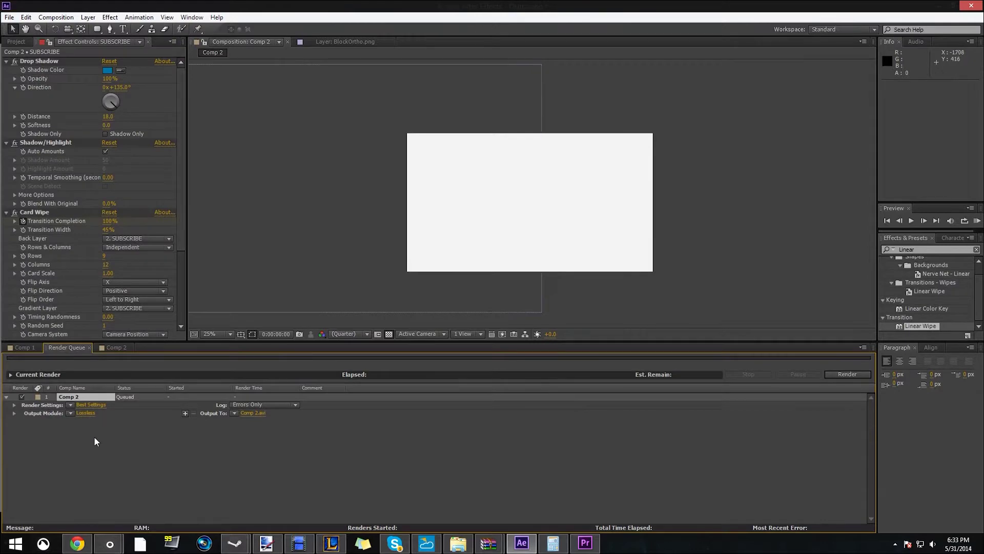
Step: Set the render output file name to OutroNOSOUND and start rendering
click(251, 413)
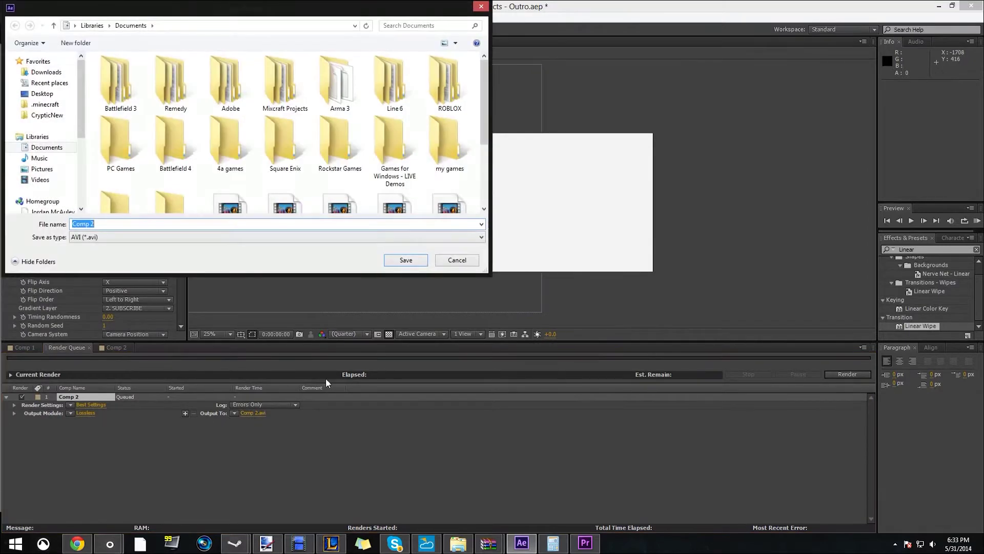
click(184, 225)
key(ctrl+a)
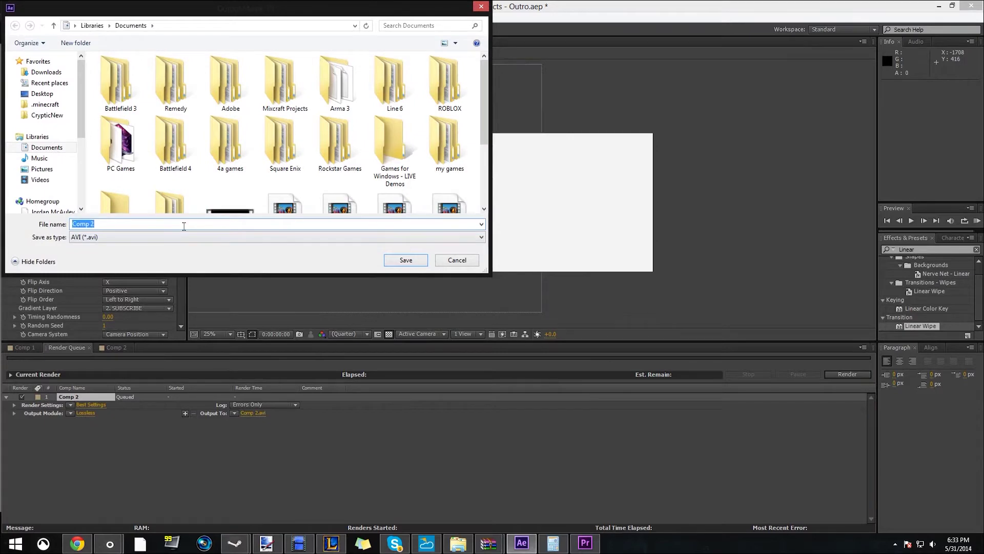
text(Outr)
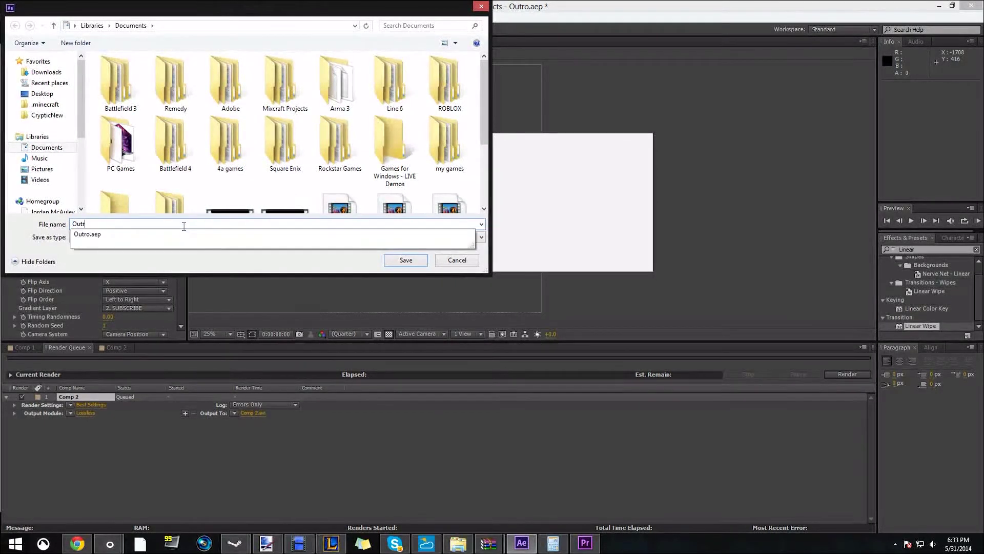
text(oNOSOUND)
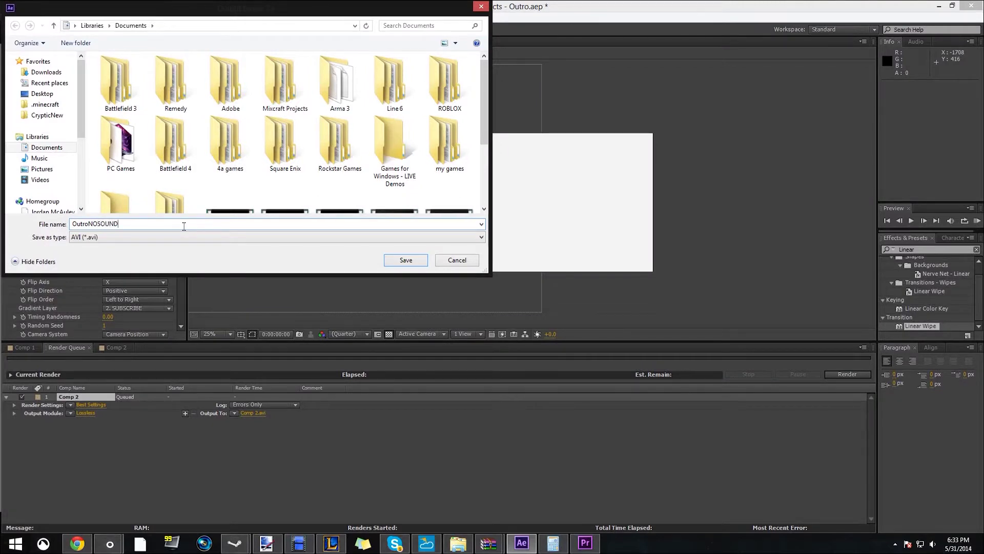
key(Return)
click(836, 374)
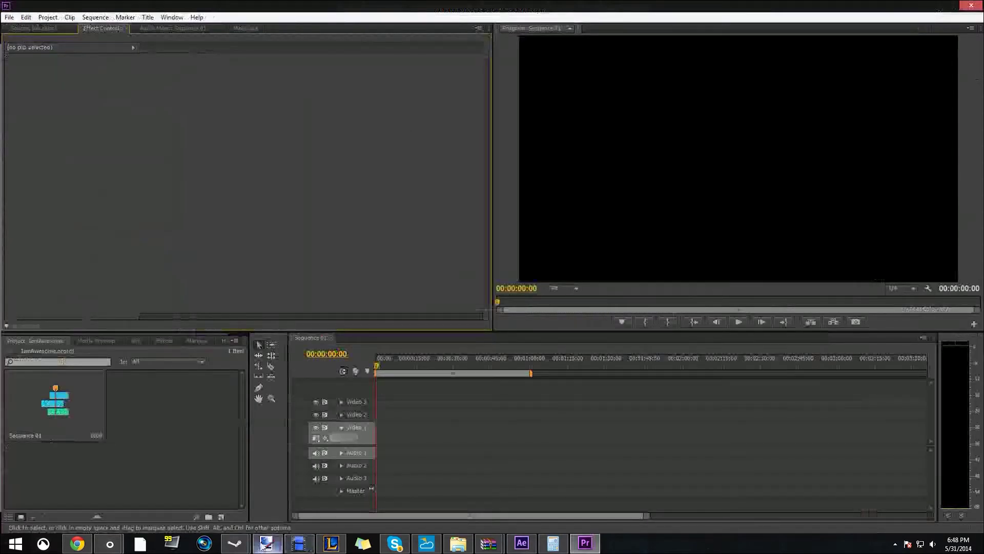
Step: Drag Comp 2_1 from the Documents folder onto the Video 1 track of Sequence 01
click(458, 543)
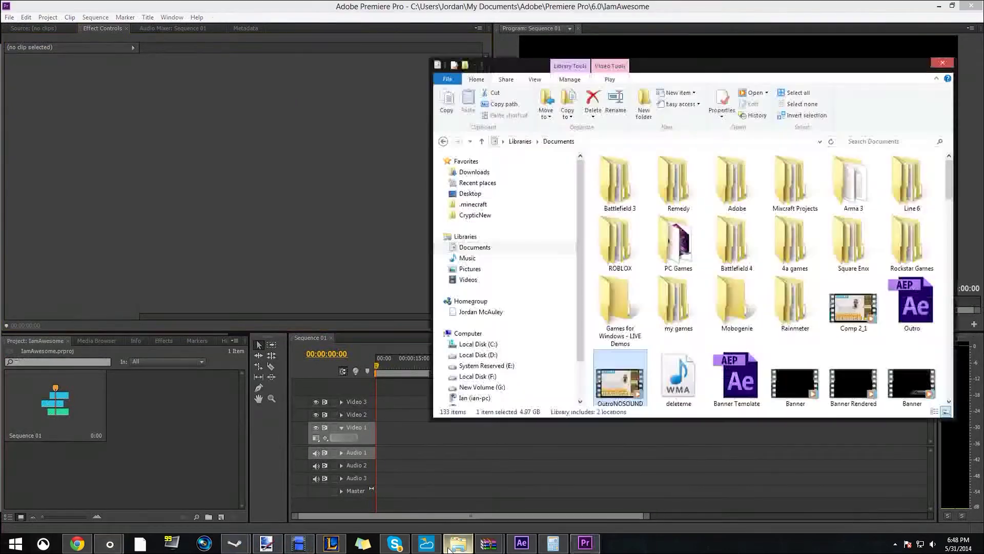
click(852, 310)
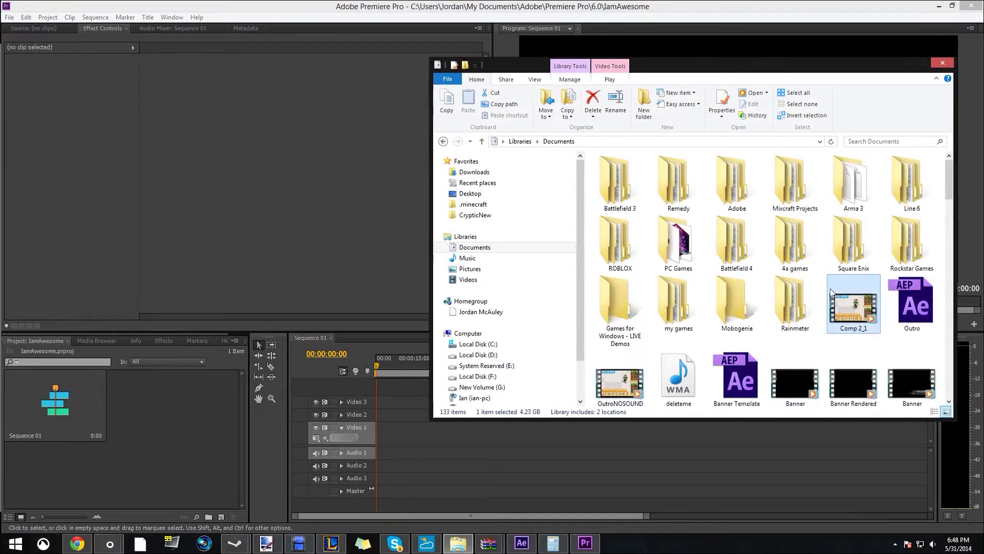
drag(861, 316, 385, 434)
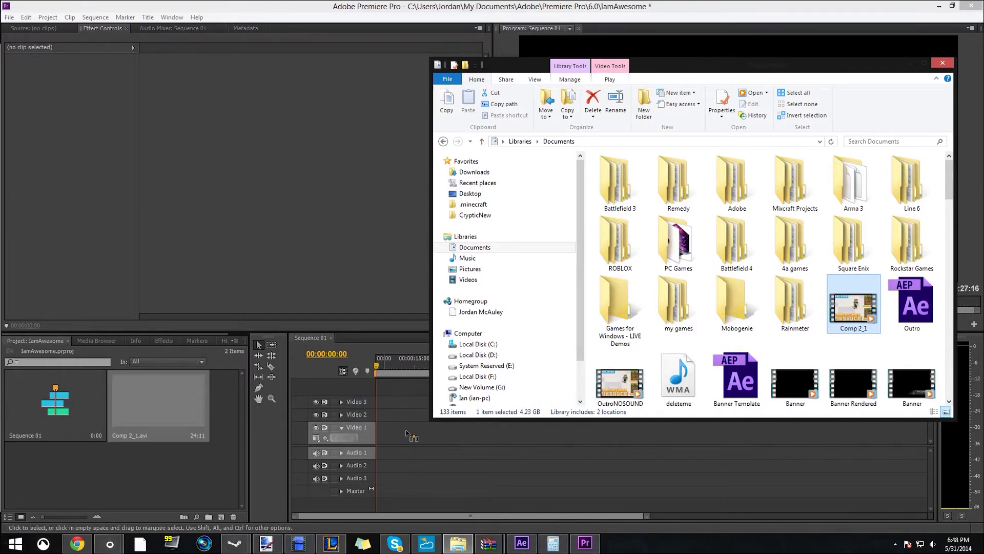
click(418, 427)
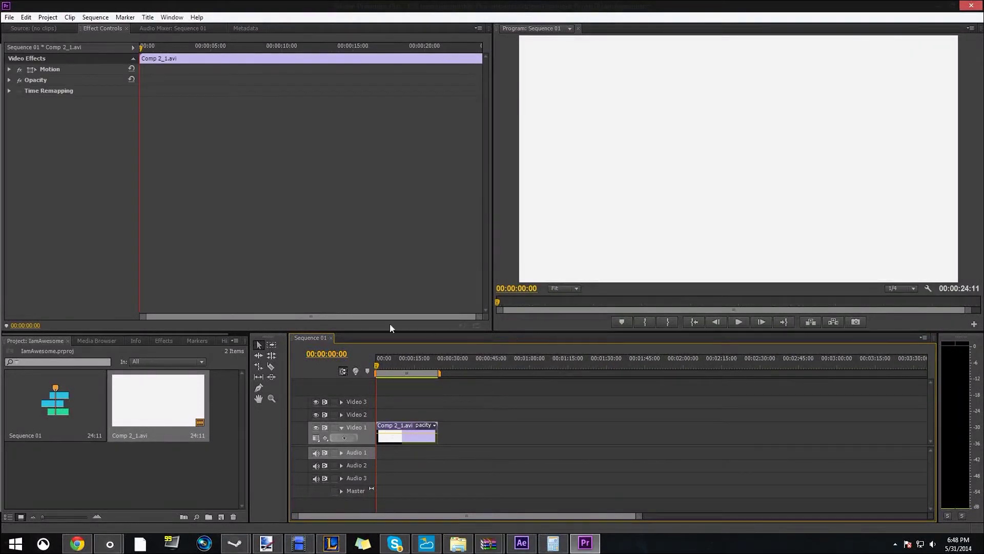
Step: Preview Sequence 01 at 00:00:10:12 and then at 00:00:05:12
click(402, 364)
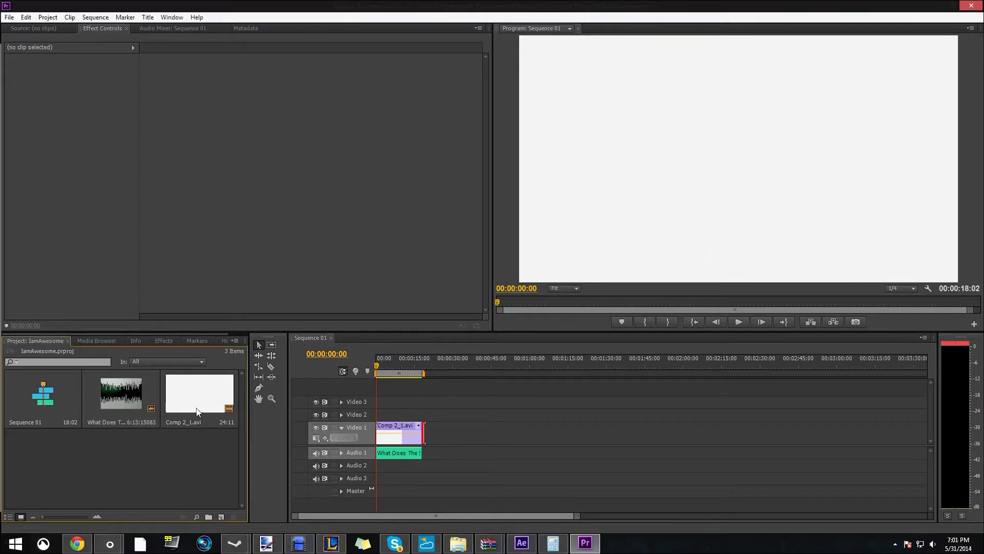
click(383, 361)
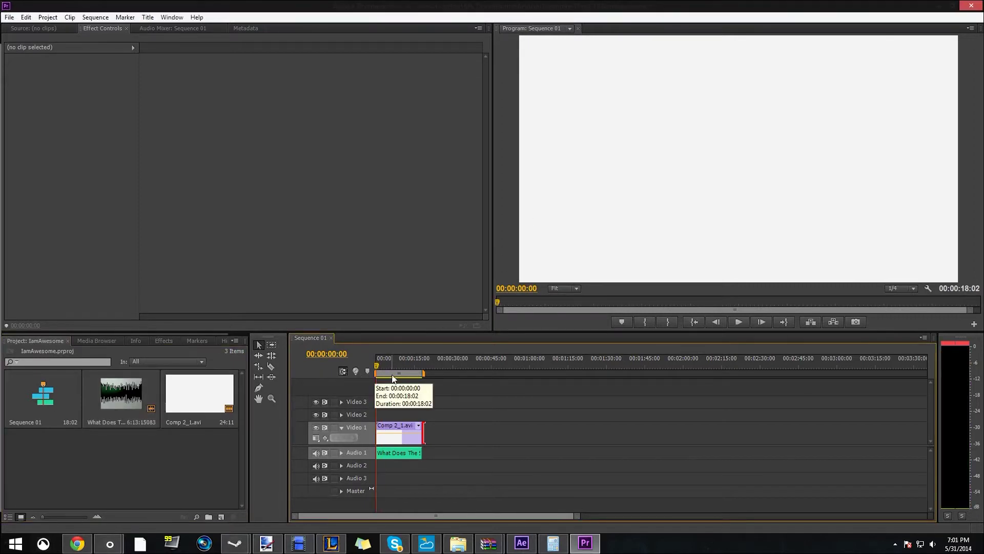
click(390, 363)
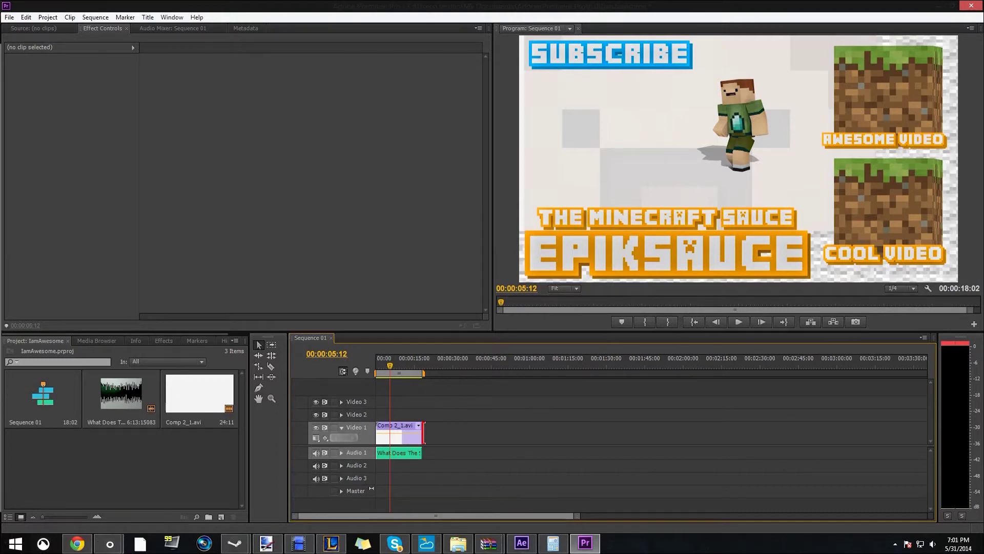
Step: Import the Whoosh sound and place it on Audio 2 near 23 seconds, showing its waveform
drag(0, 433, 98, 436)
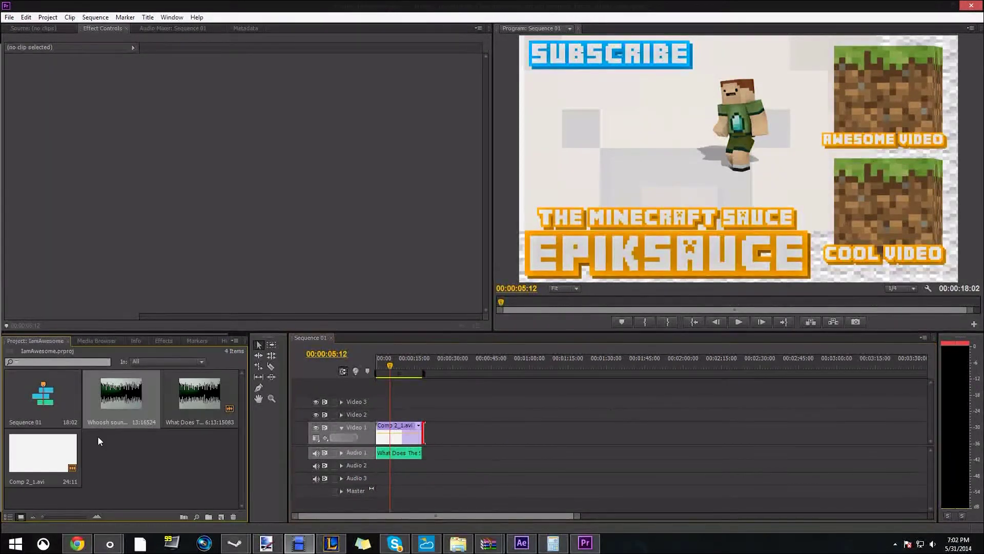
drag(131, 401, 438, 459)
click(436, 365)
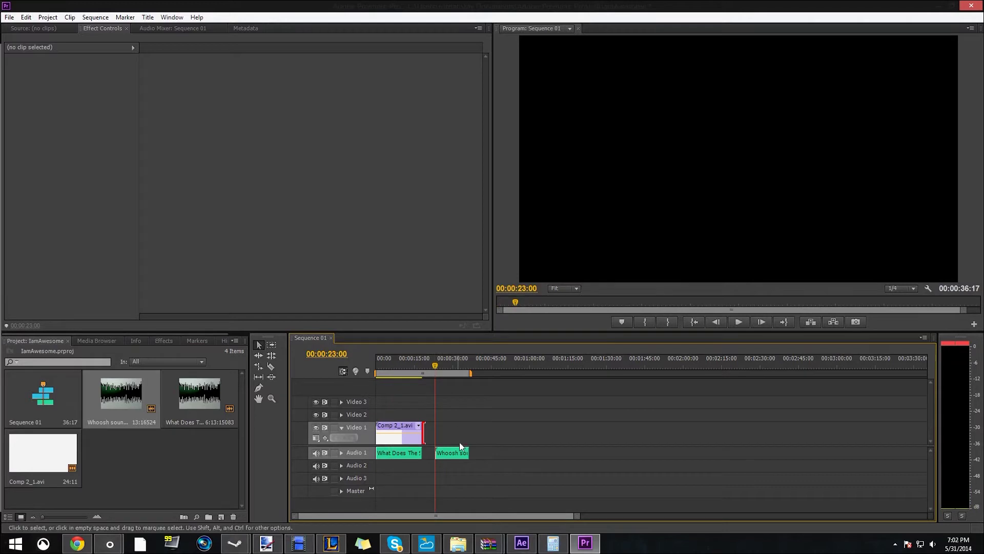
scroll(454, 460, up, 2)
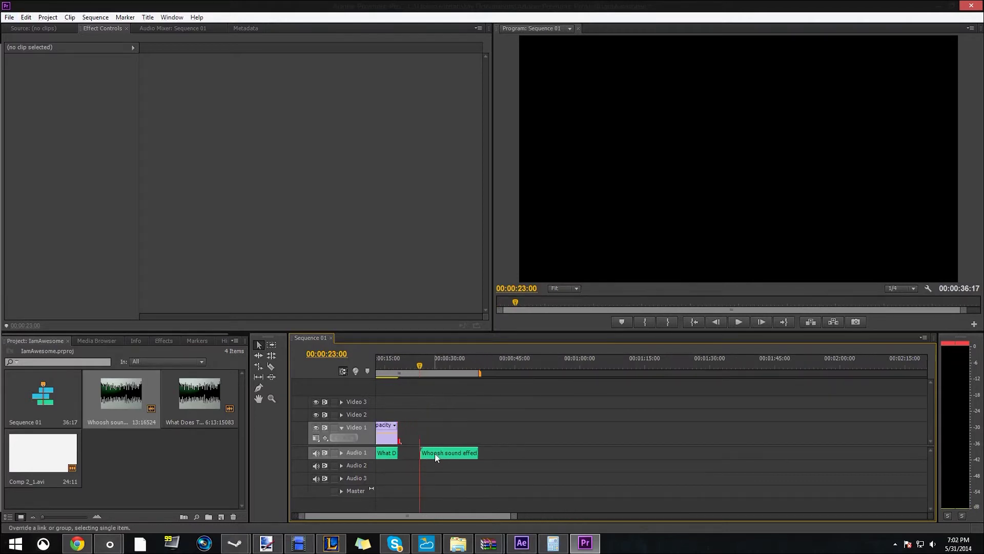
drag(435, 453, 432, 466)
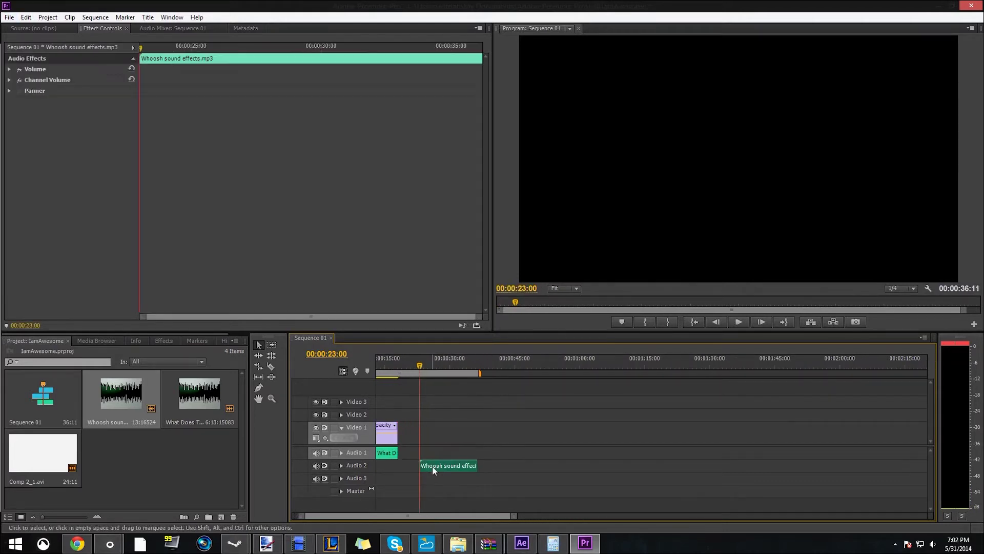
click(342, 465)
Step: Trim both ends of the Whoosh clip to a brief burst and play it back
scroll(447, 476, up, 4)
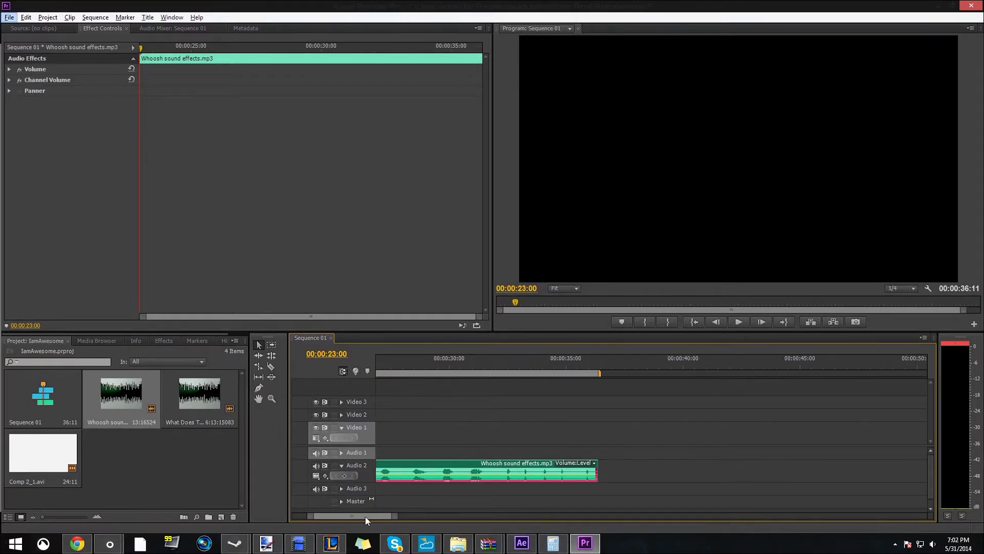
mouse_move(365, 516)
mouse_down()
mouse_move(346, 519)
mouse_move(360, 522)
mouse_up()
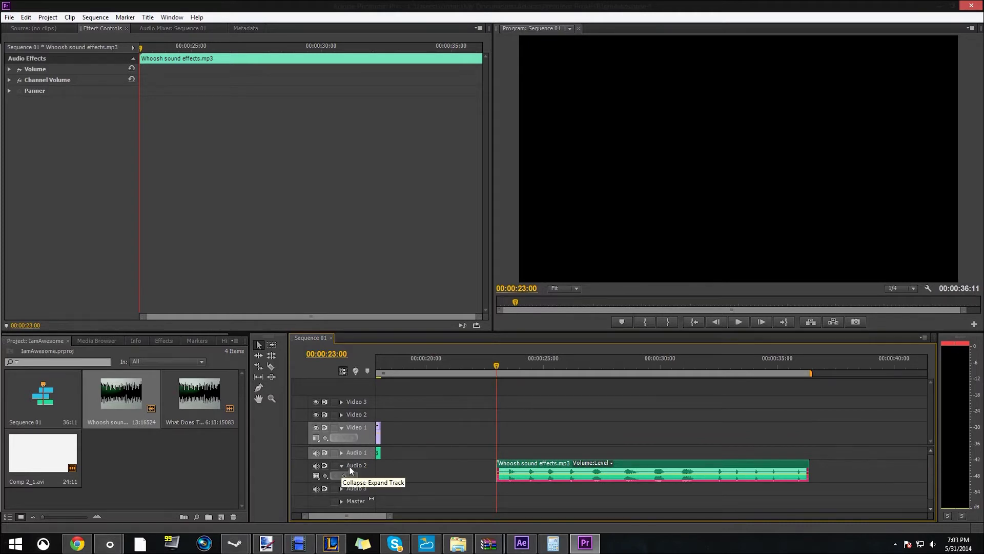
drag(497, 471, 504, 482)
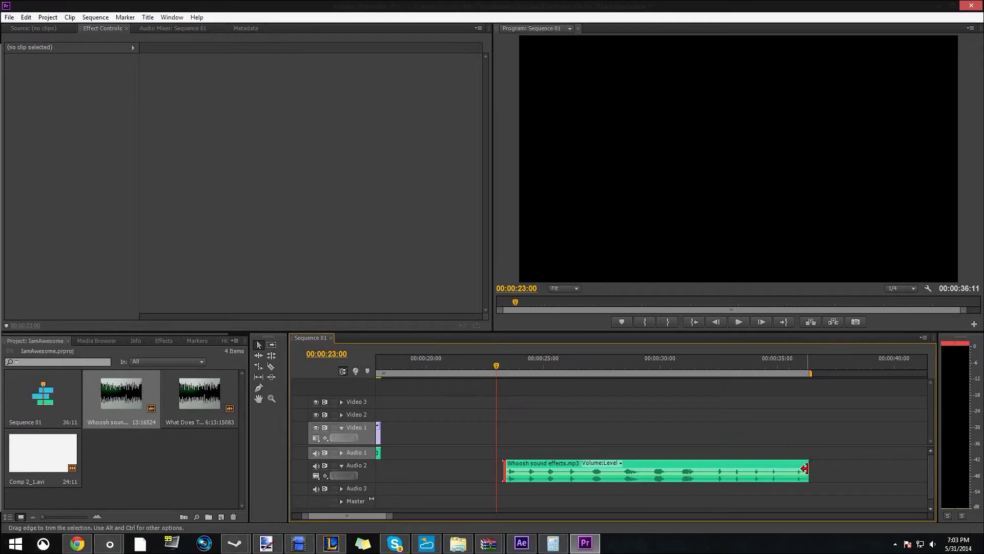
drag(805, 468, 565, 490)
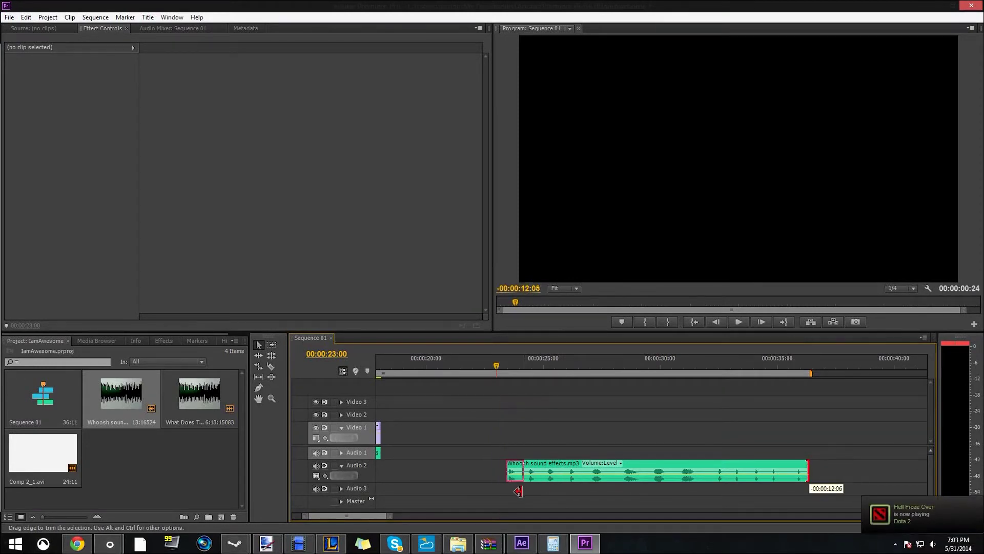
drag(513, 490, 515, 490)
key(space)
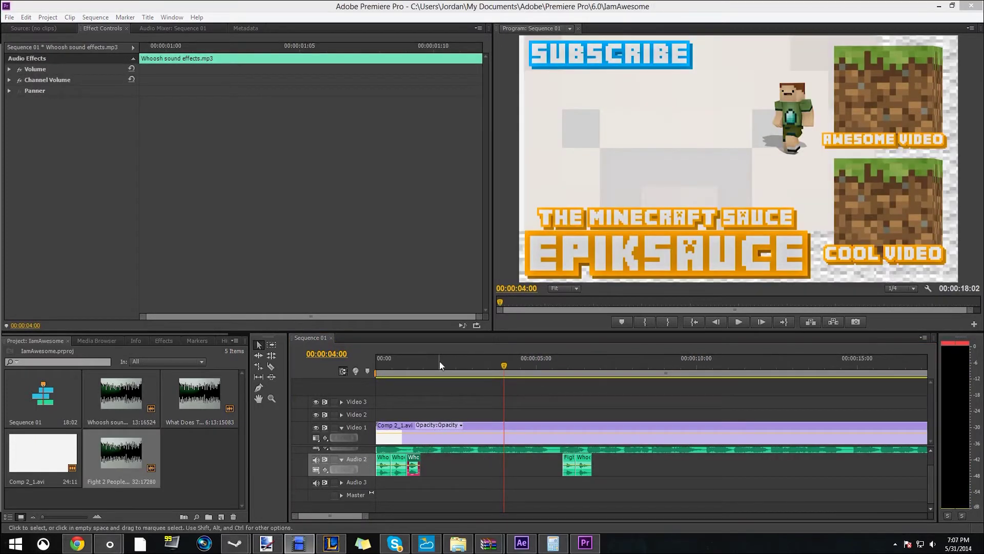
click(404, 364)
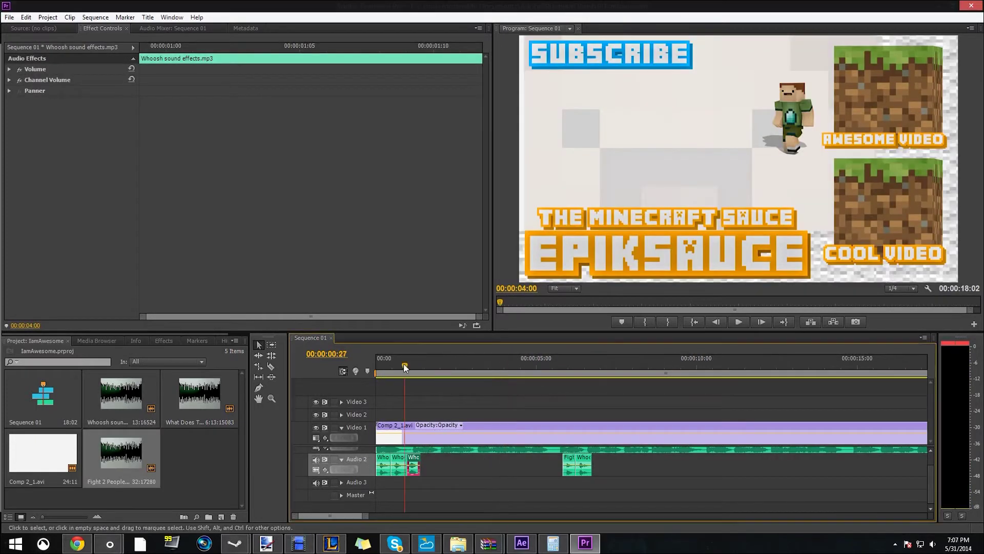
drag(404, 364, 431, 374)
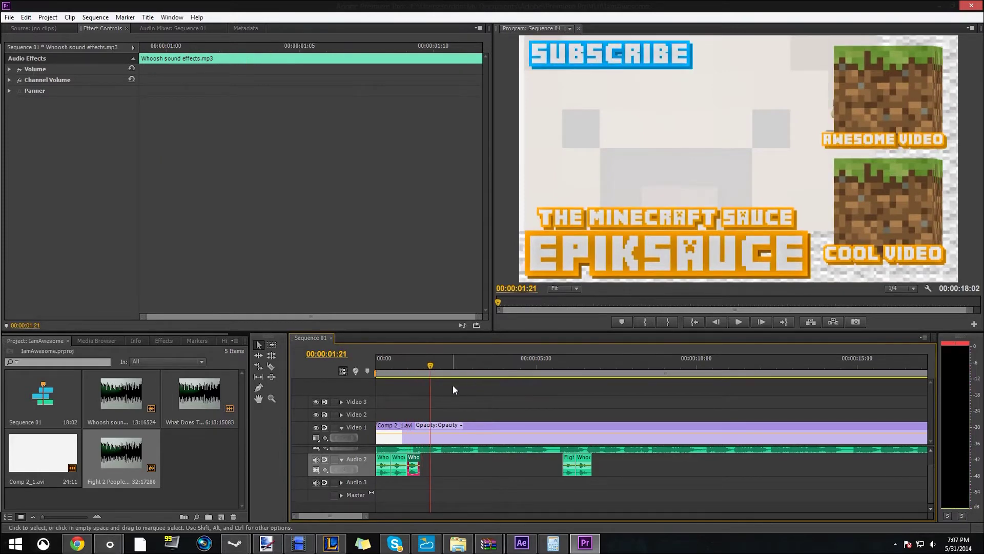
drag(446, 365, 570, 363)
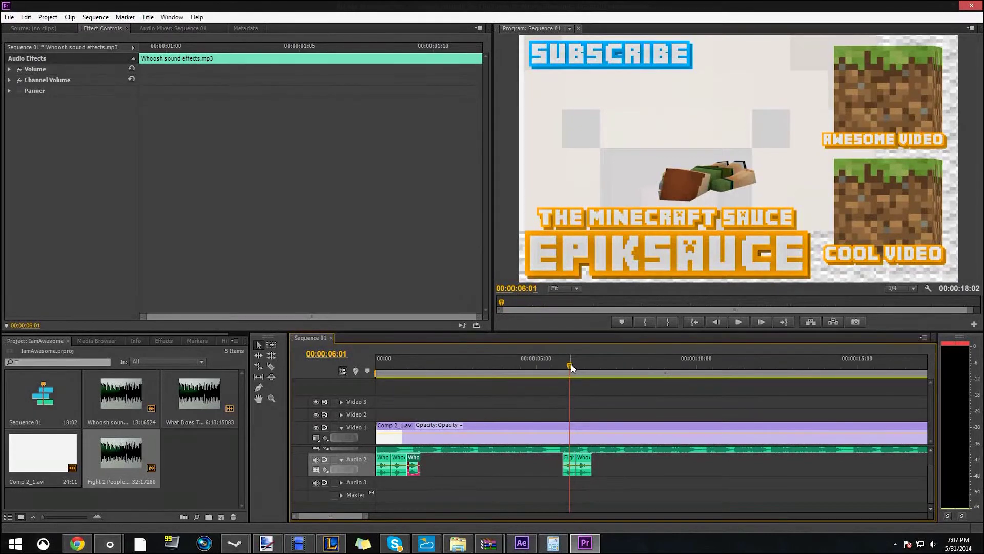
drag(570, 365, 439, 370)
key(space)
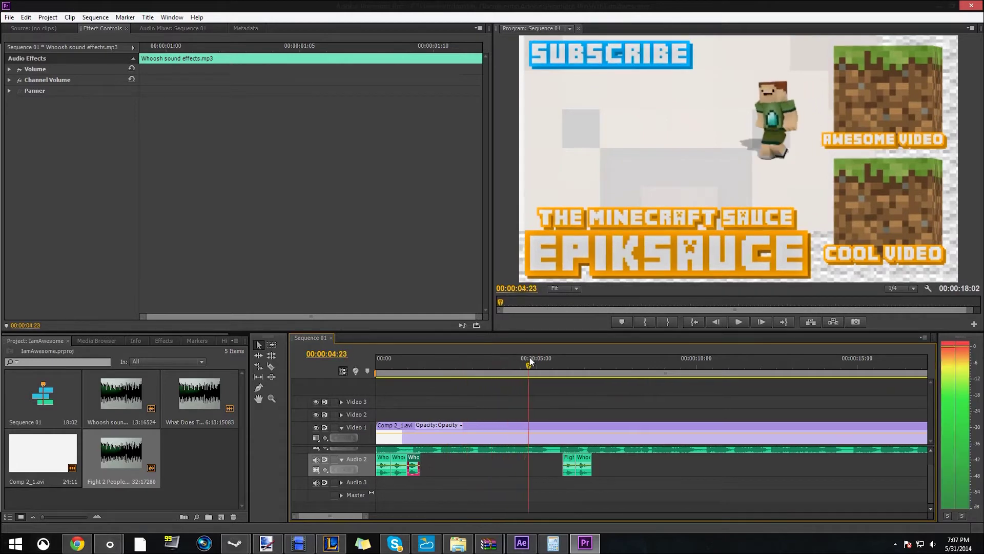
key(space)
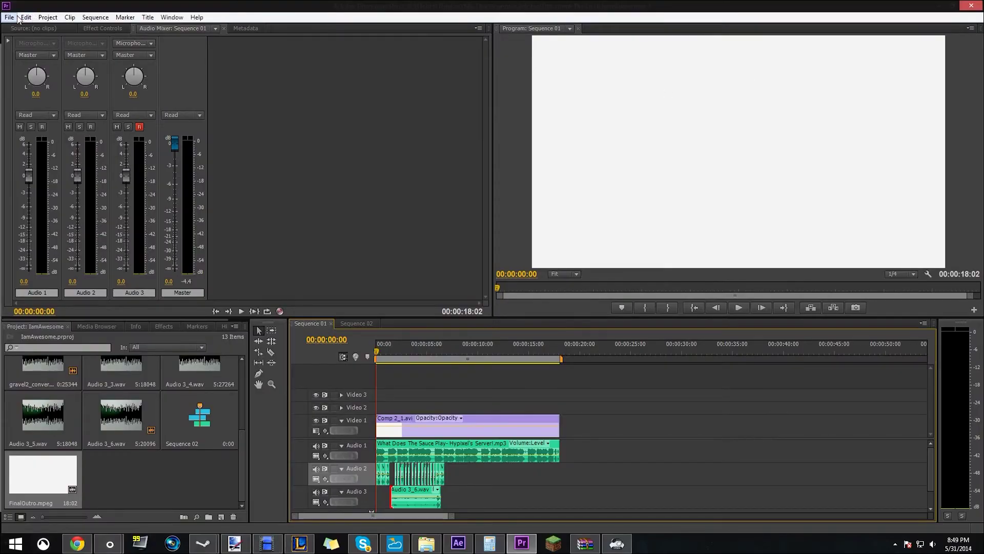
Step: Export media as H.264 using the HD 1080p 29.97 preset
click(10, 18)
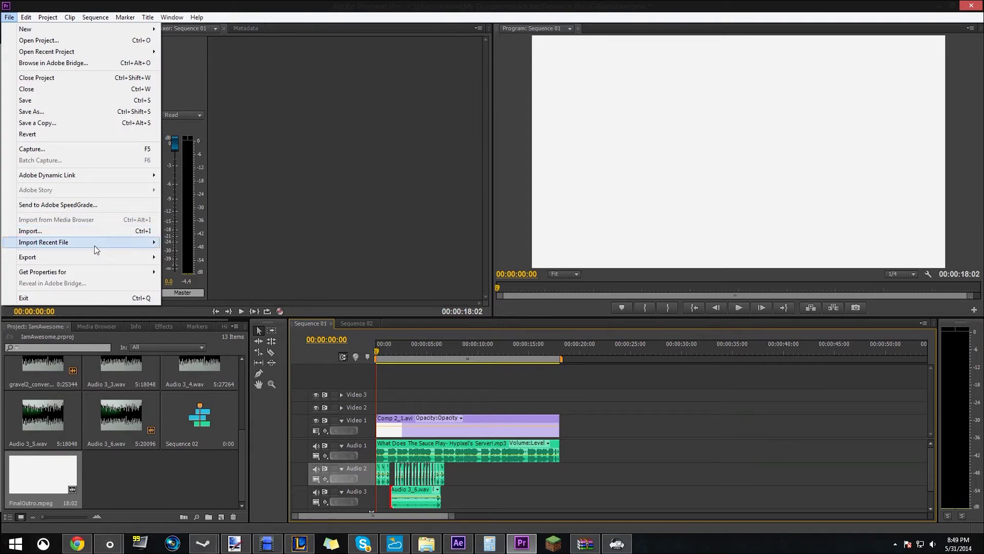
mouse_move(91, 260)
click(186, 257)
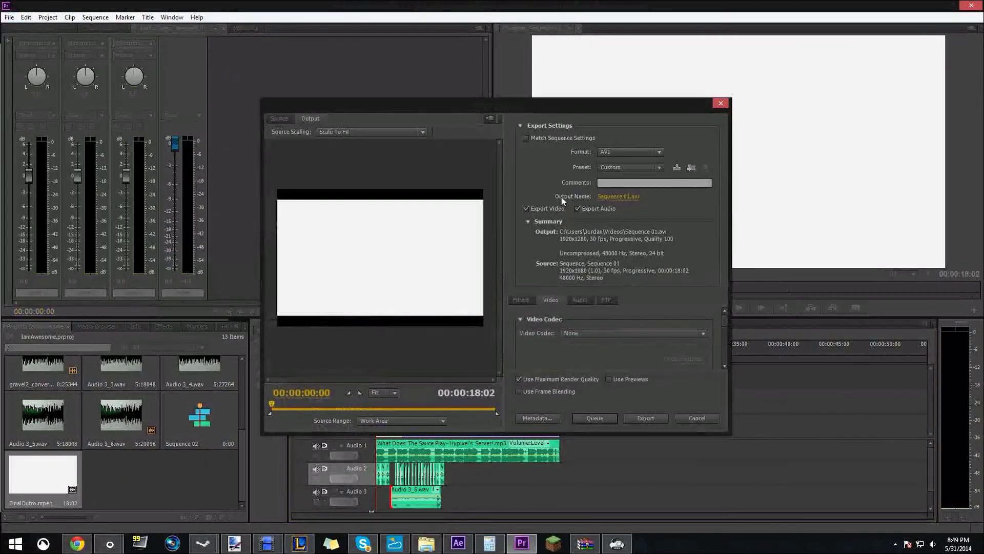
click(617, 156)
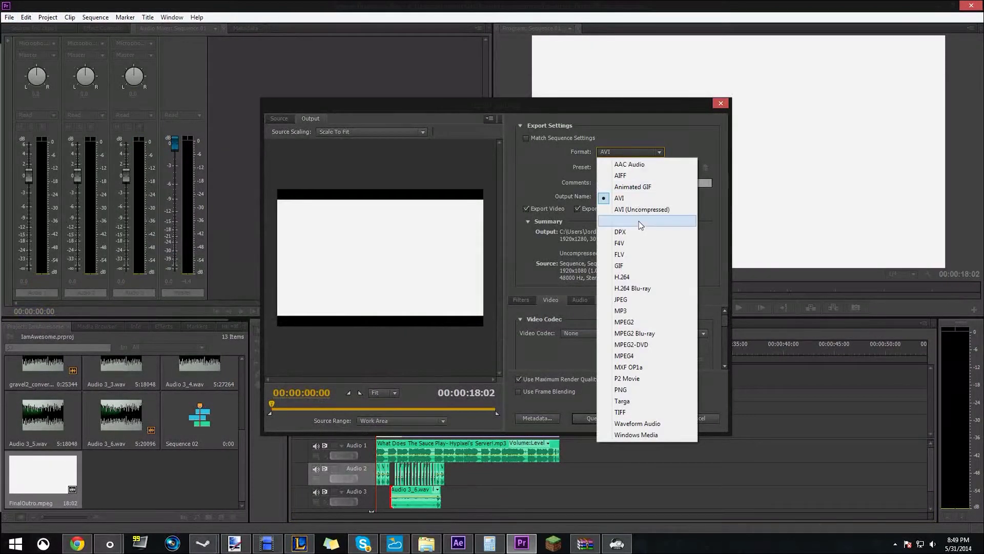
click(635, 278)
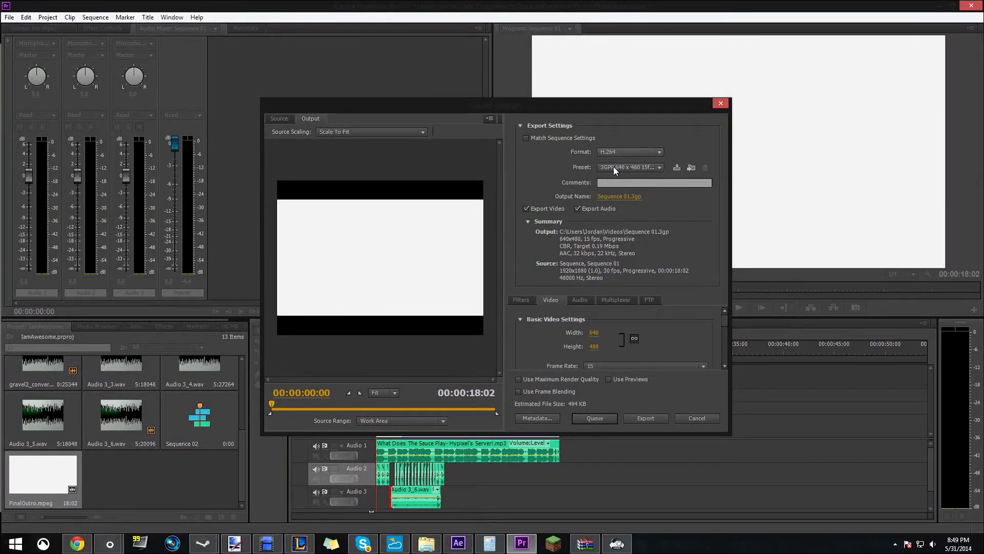
click(614, 167)
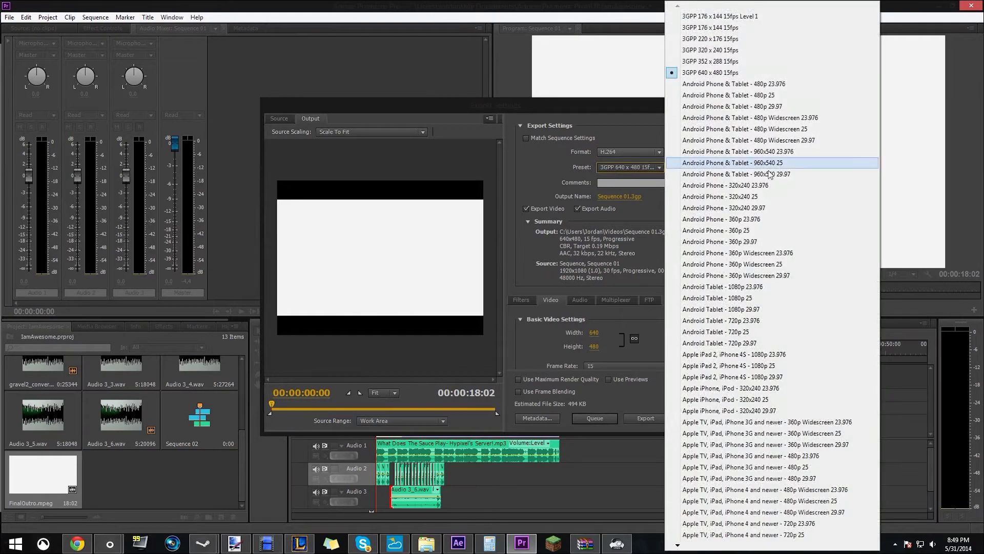
mouse_move(689, 546)
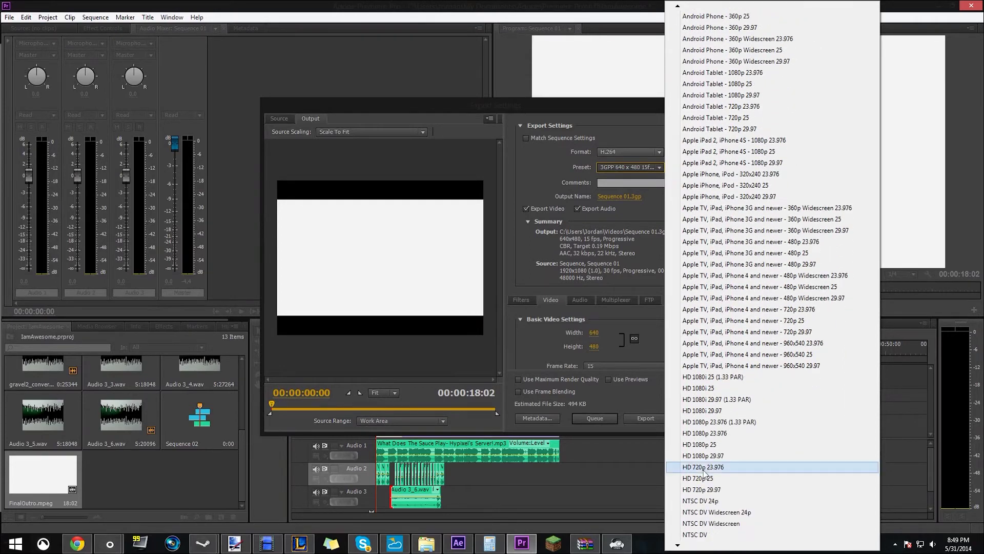
click(705, 456)
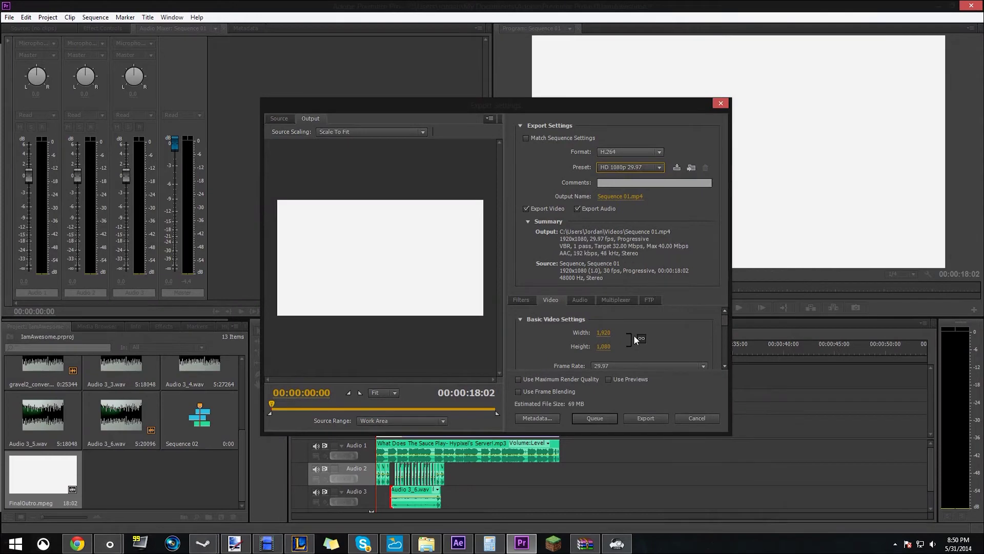
Step: Change the export frame rate to 30 and check the audio export settings
scroll(650, 337, down, 1)
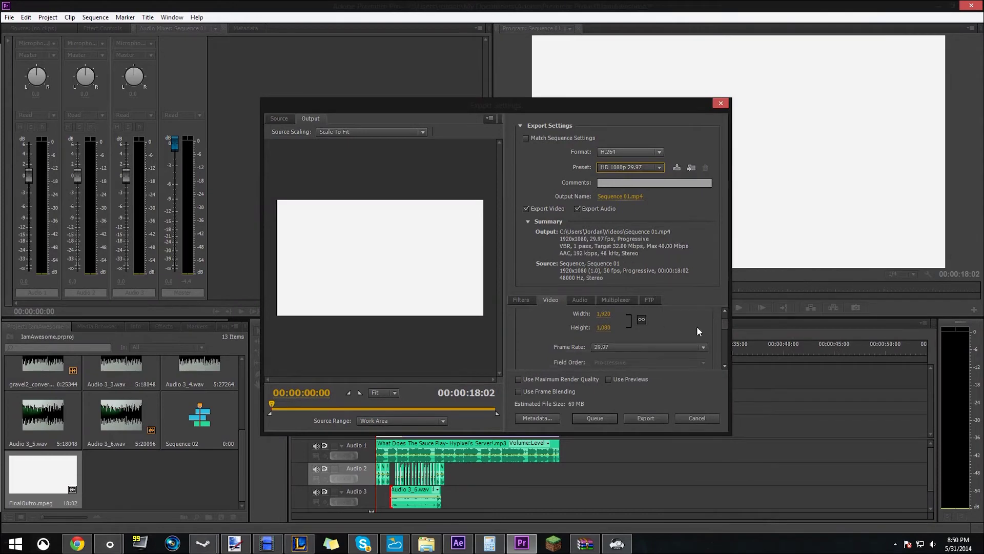
click(613, 349)
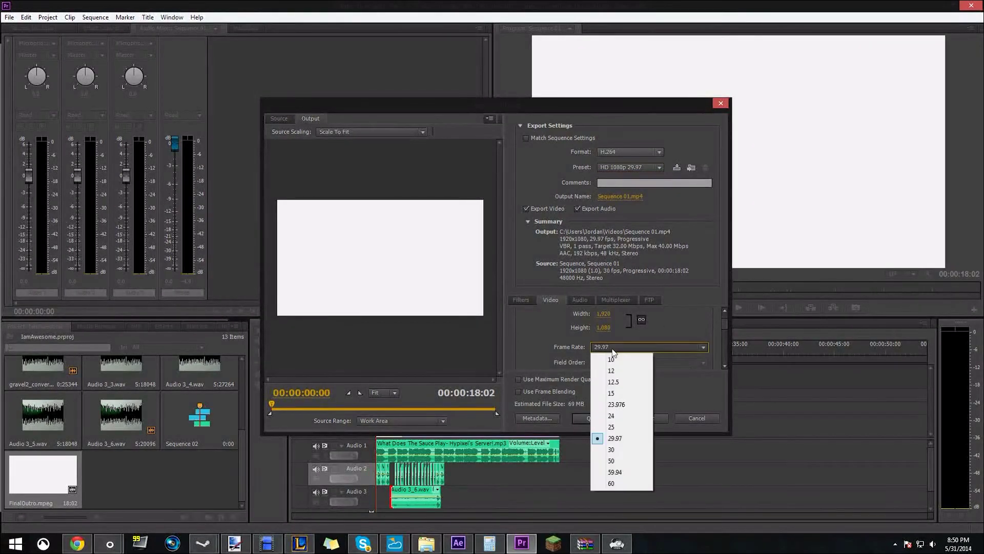
click(612, 450)
drag(724, 320, 709, 354)
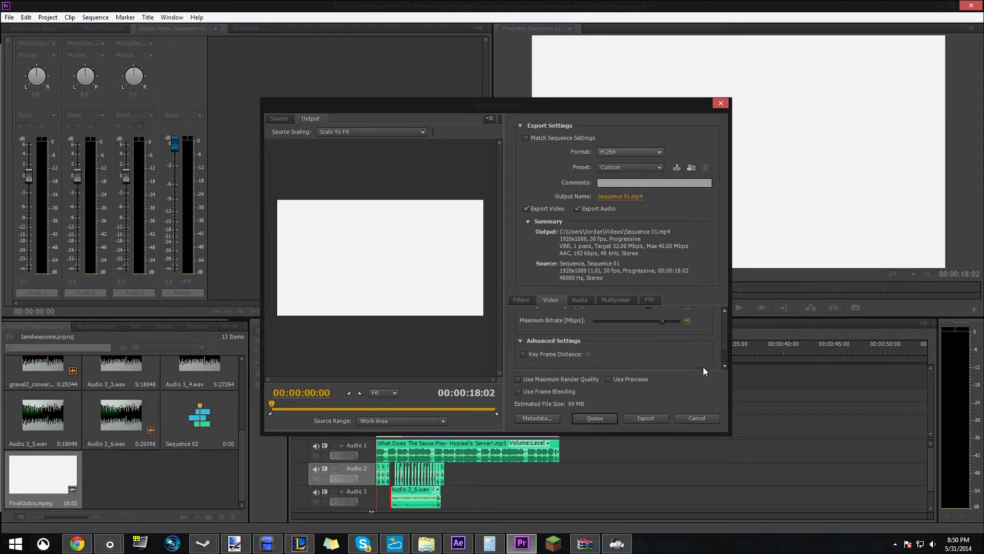
click(574, 302)
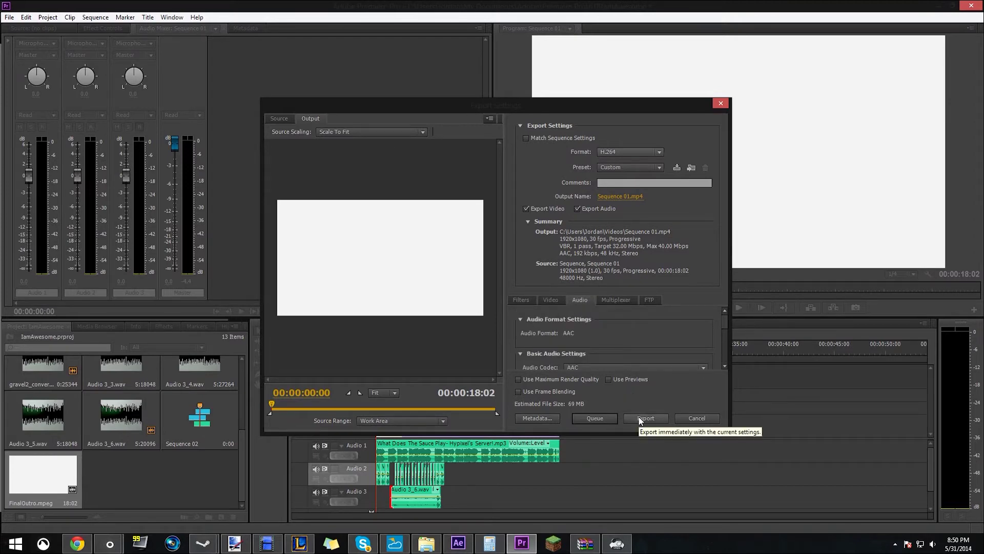
Step: Save the export output as FinalOutroMix.avi.mp4, picked from the file-name suggestions
click(623, 197)
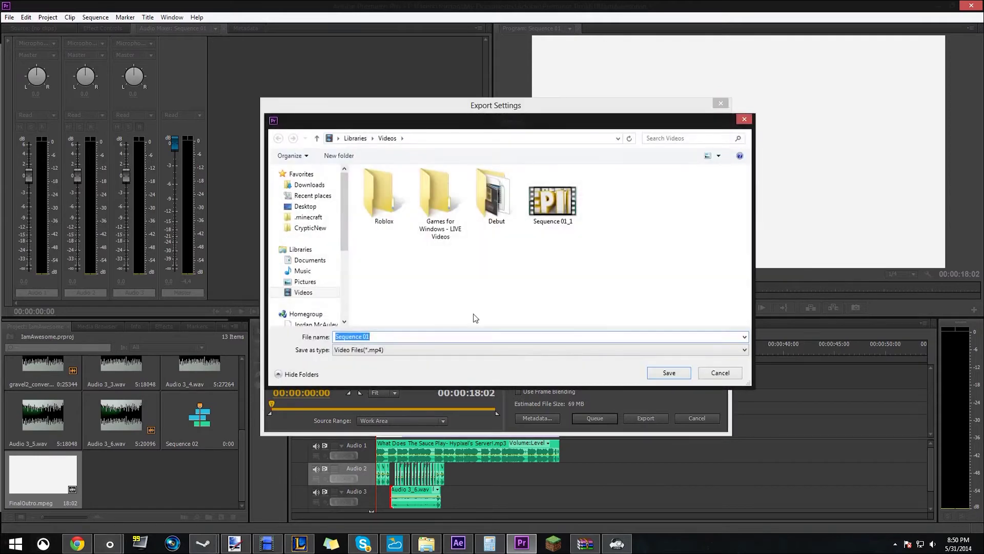
drag(572, 129, 749, 340)
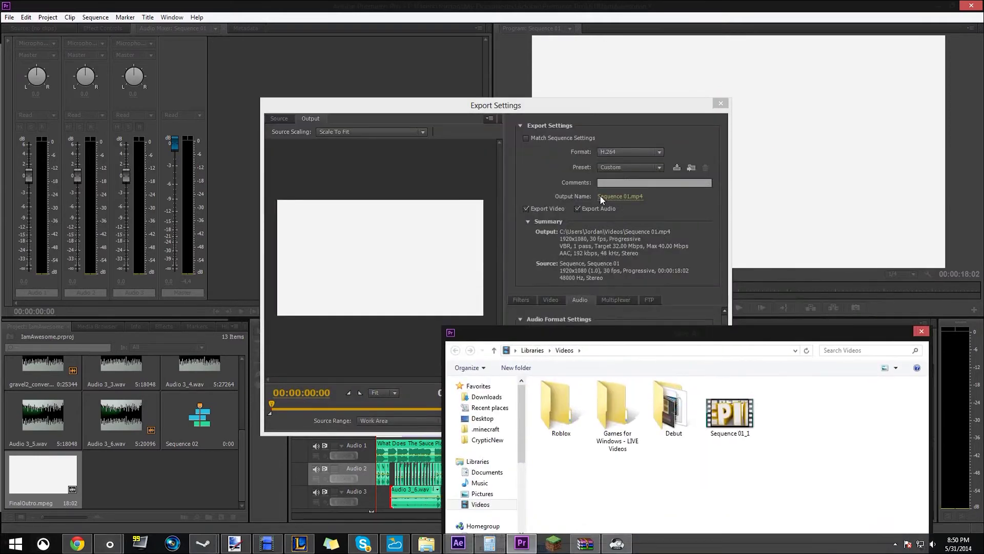
drag(591, 336, 495, 109)
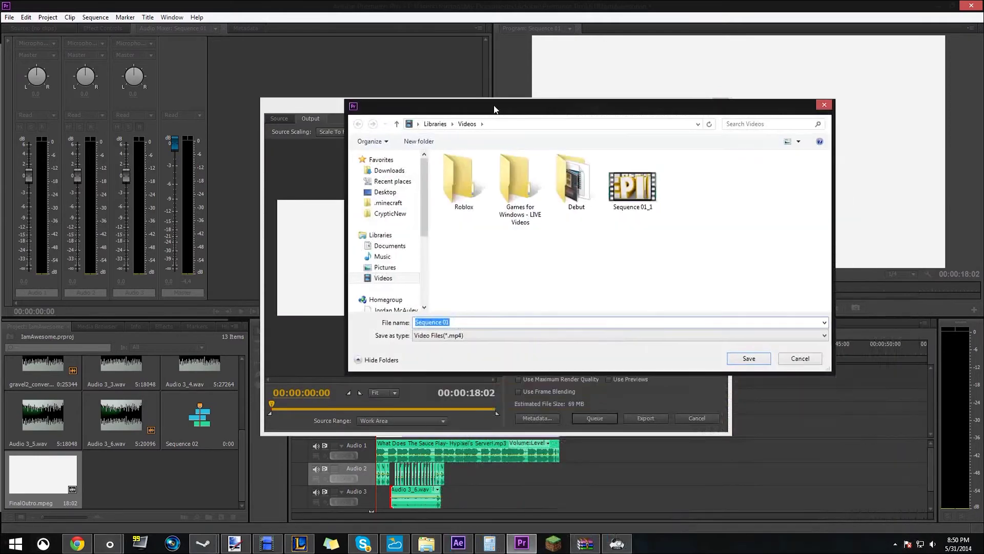
click(472, 322)
key(BackSpace)
key(BackSpace)
key(BackSpace)
key(BackSpace)
key(BackSpace)
key(BackSpace)
key(BackSpace)
key(BackSpace)
key(BackSpace)
key(BackSpace)
key(BackSpace)
text(Fina)
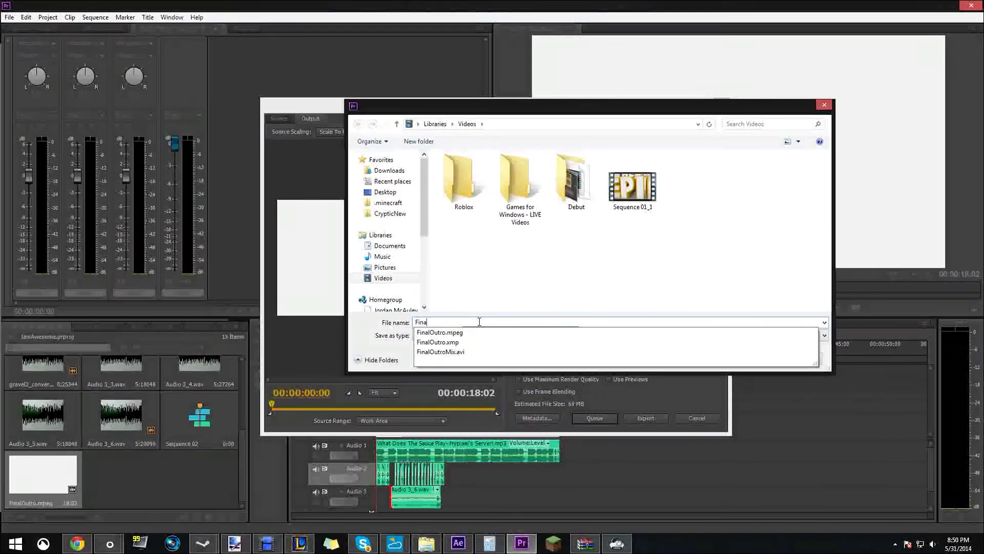
key(Down)
key(Down)
key(Down)
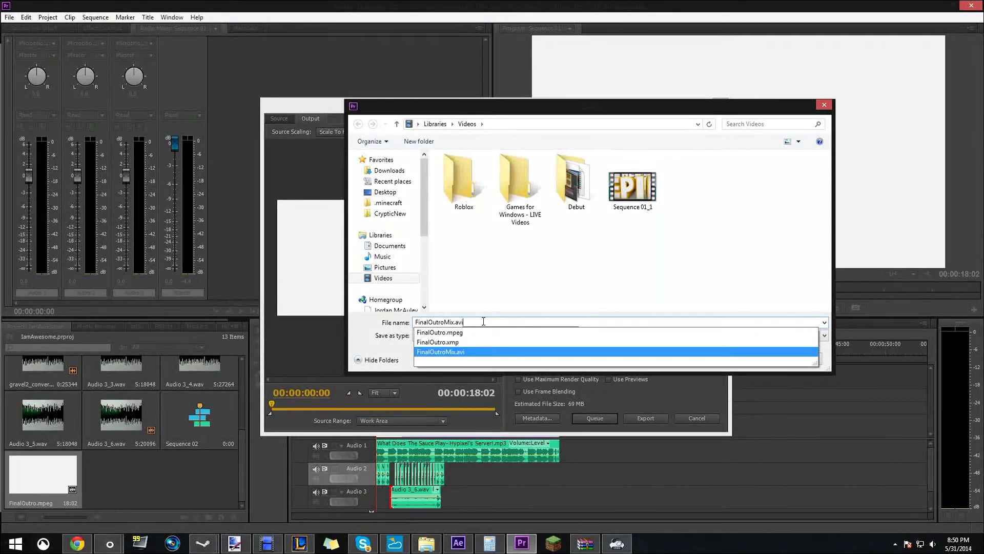
key(Return)
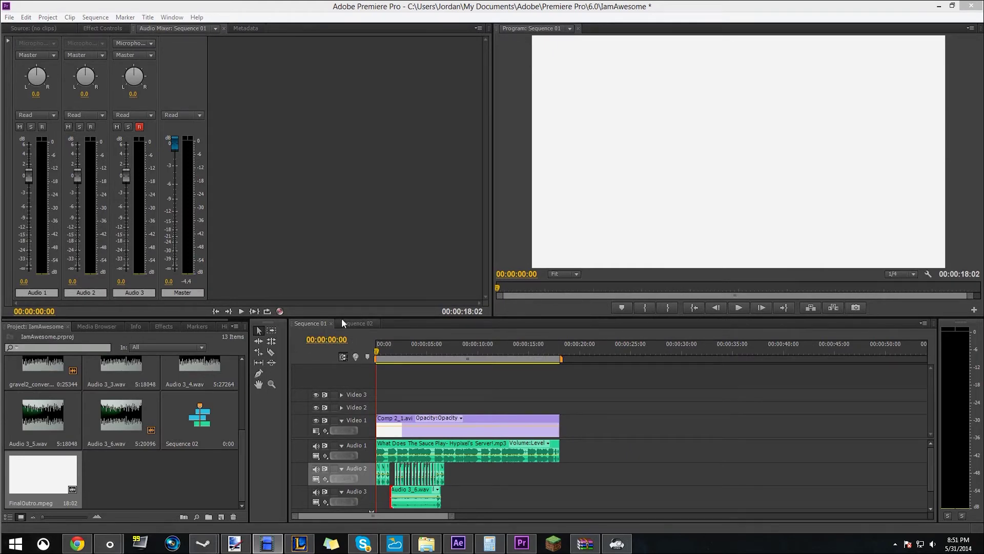
Step: In Sequence 02, place IntroProject first and FinalOutroMix after it, previewing the subscribe screen
click(354, 324)
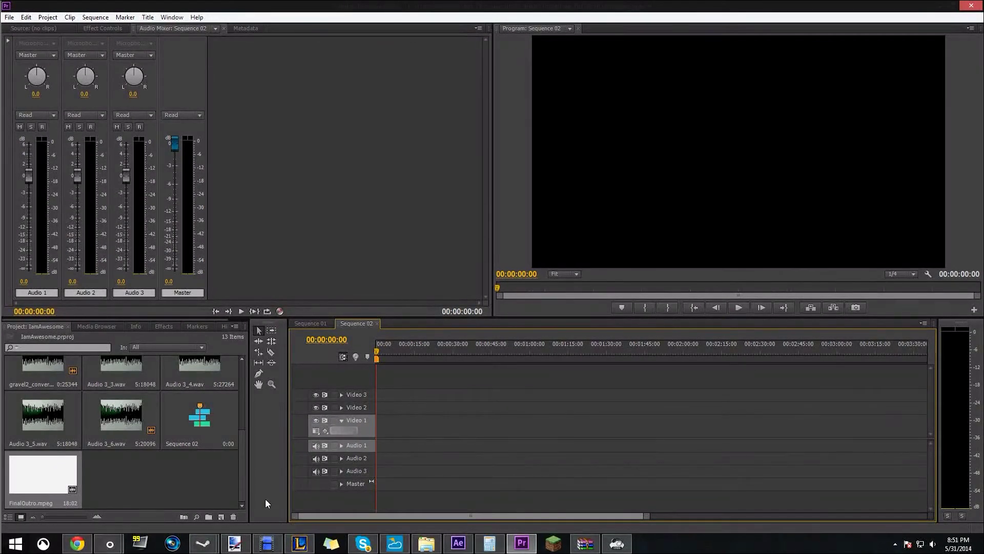
click(427, 543)
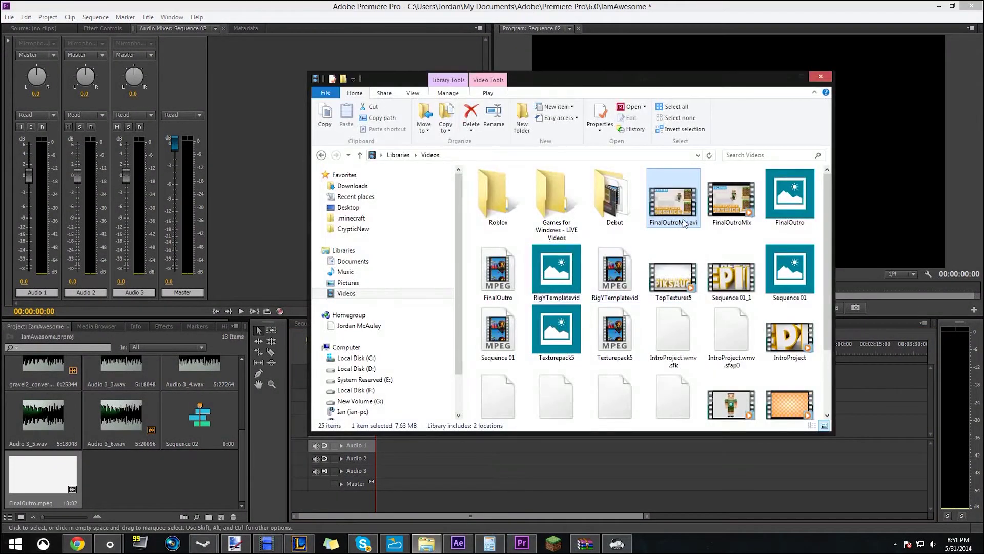
click(790, 333)
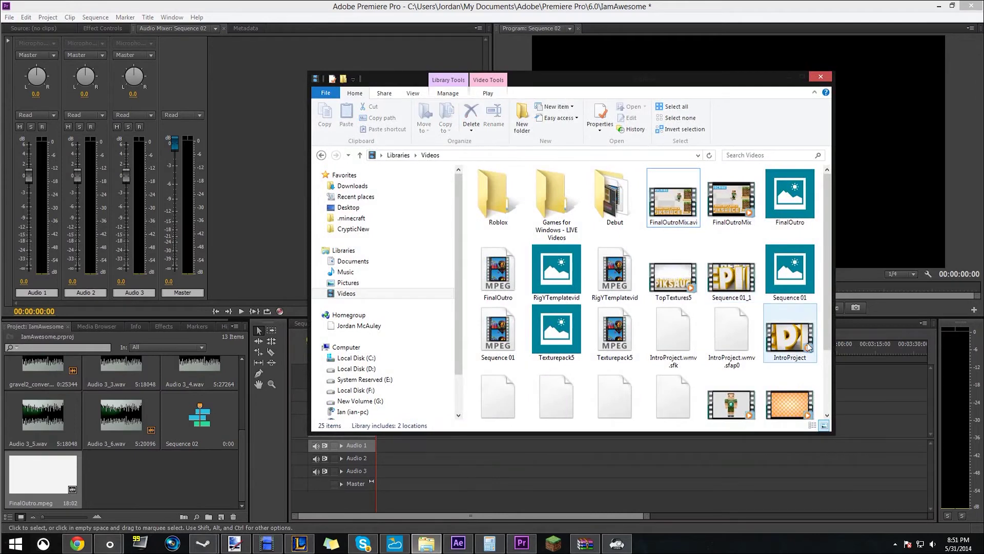
drag(558, 425, 379, 446)
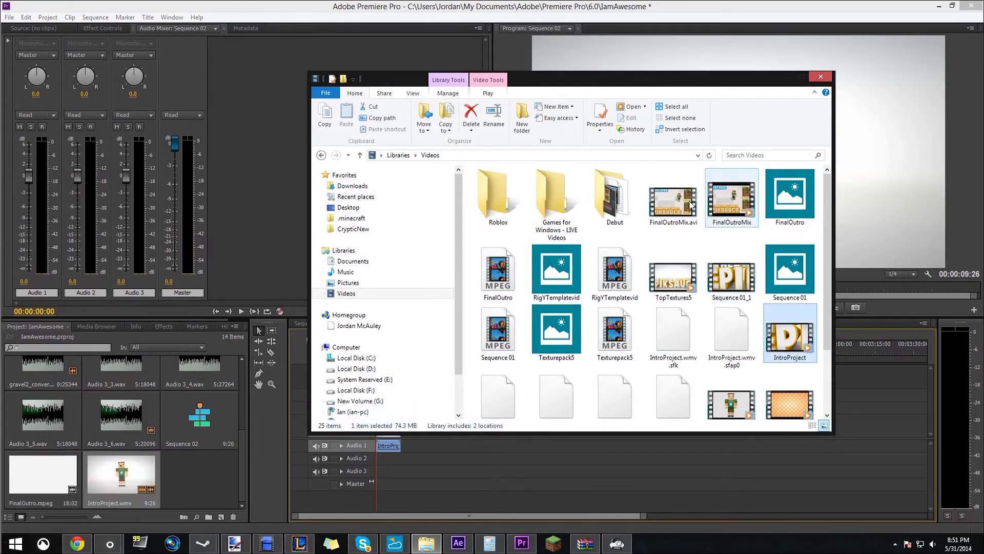
drag(682, 201, 437, 442)
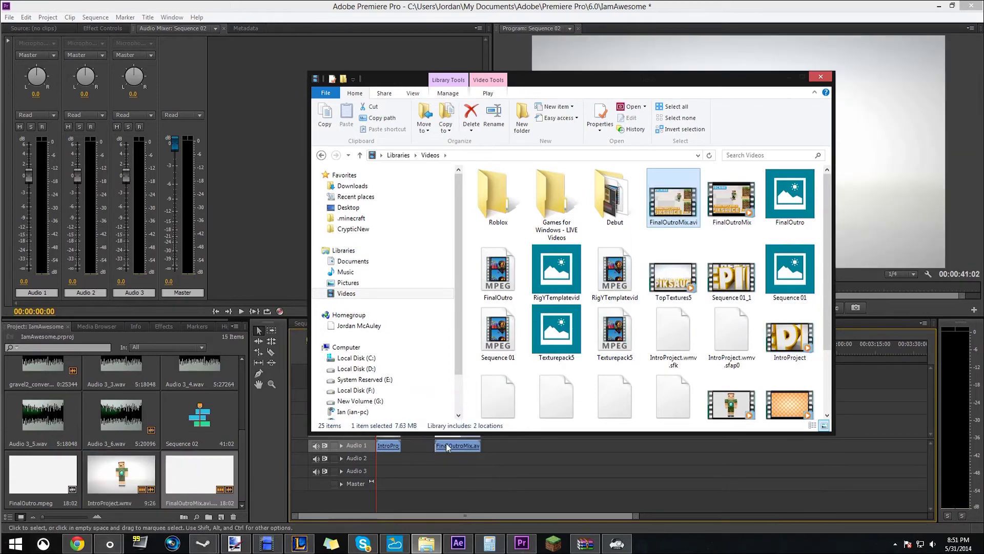
click(438, 444)
click(444, 344)
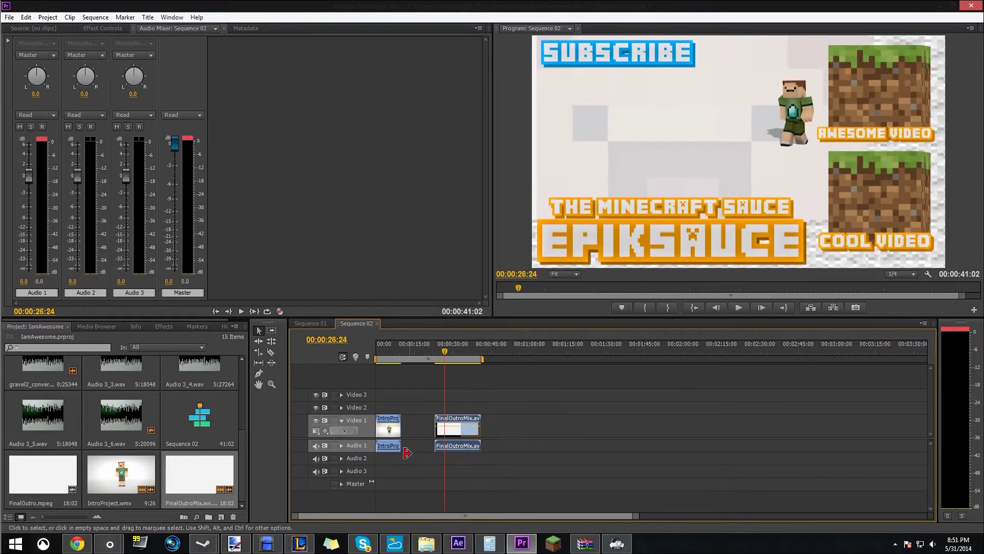
Step: Drag TopTextures5 from the Videos folder into Sequence 02 and select the clip
click(427, 543)
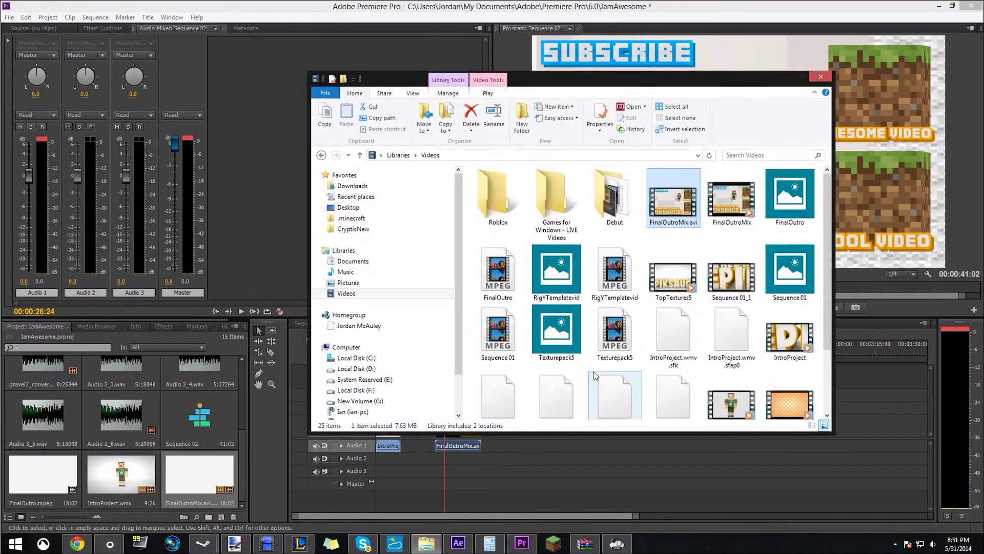
click(630, 334)
scroll(659, 328, down, 1)
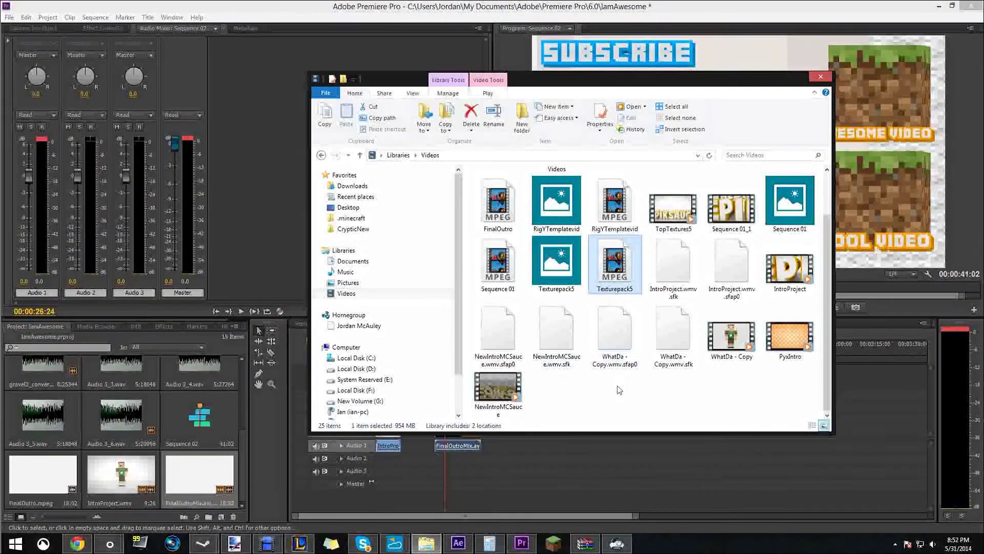
click(579, 395)
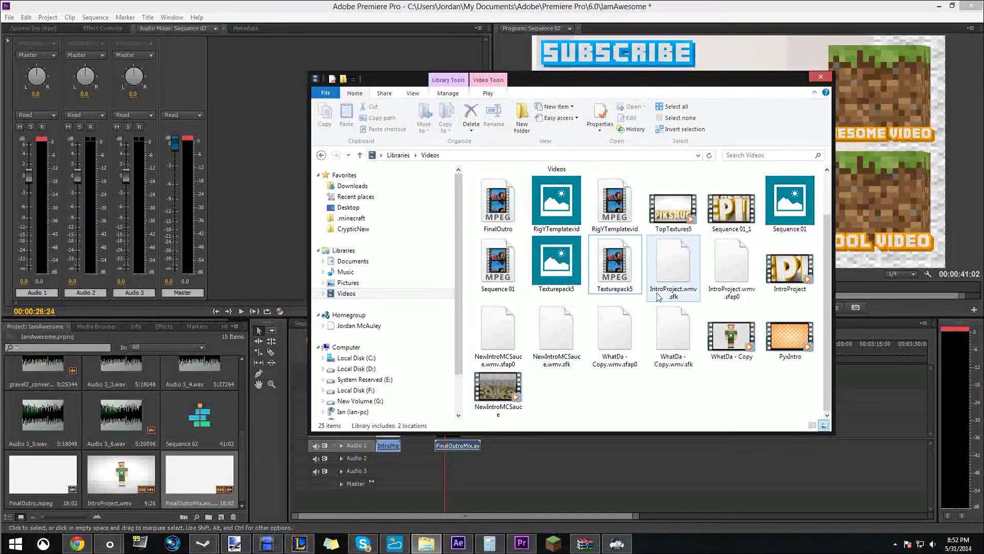
scroll(645, 289, up, 1)
drag(693, 287, 537, 395)
click(507, 445)
Step: Unlink TopTextures5 on Video 3 and delete its audio from the timeline
right_click(538, 395)
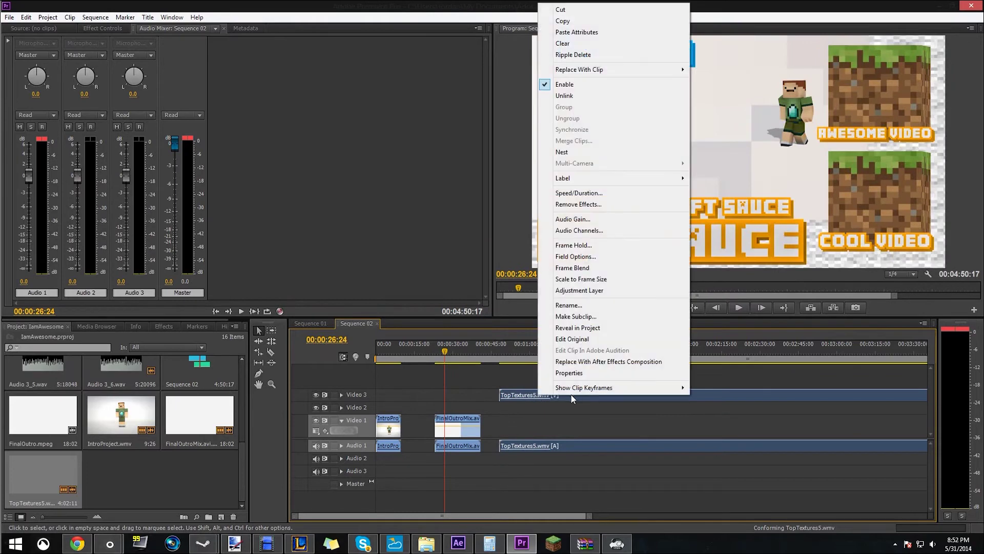
click(564, 96)
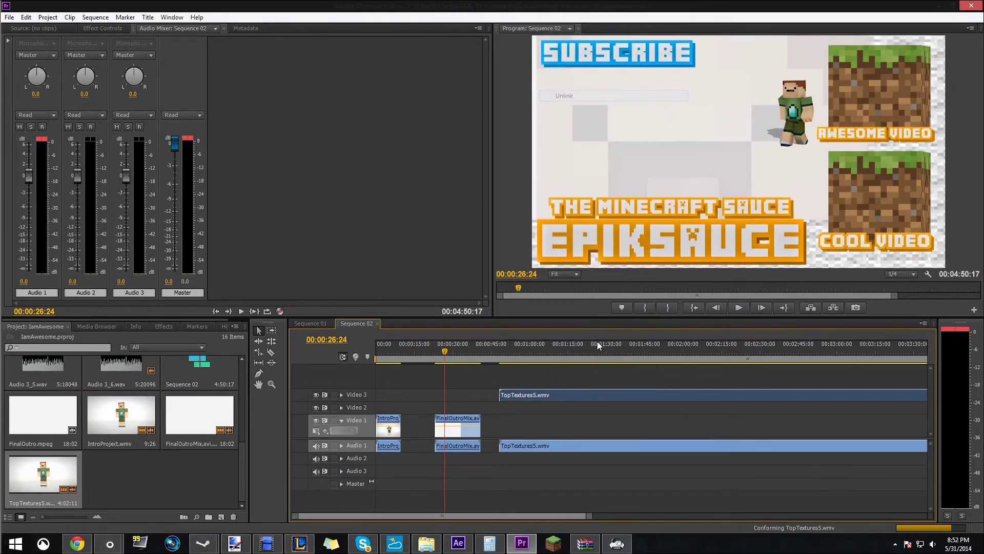
click(573, 450)
key(Delete)
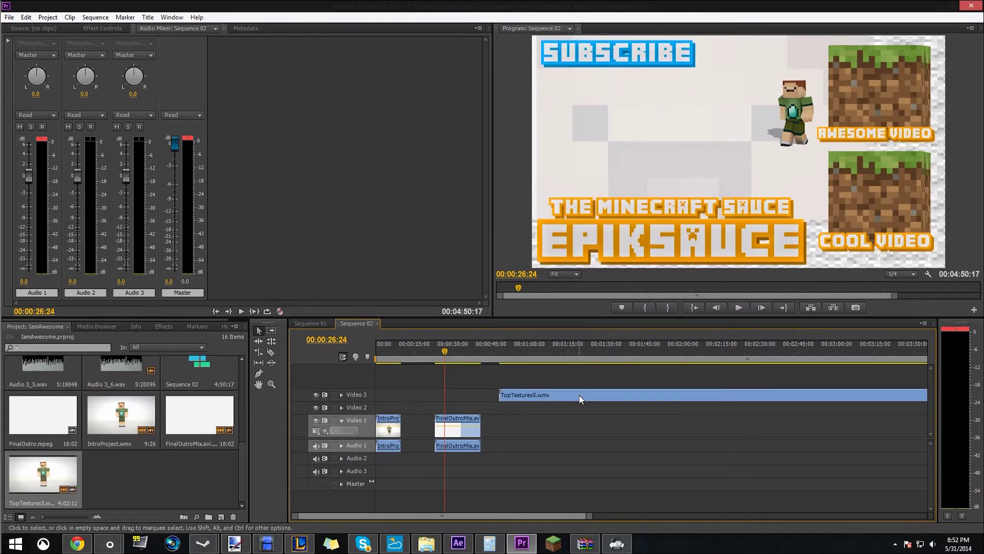
Step: Trim the opening of TopTextures5 and snap its start to the playhead at 00:00:24:01
drag(579, 395, 458, 393)
scroll(450, 393, up, 3)
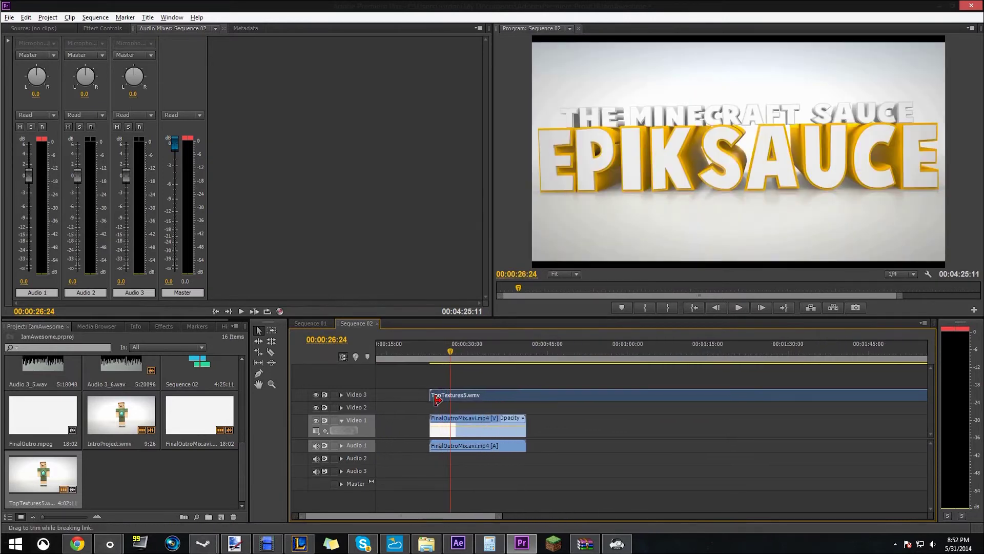
drag(434, 395, 465, 395)
drag(432, 352, 435, 352)
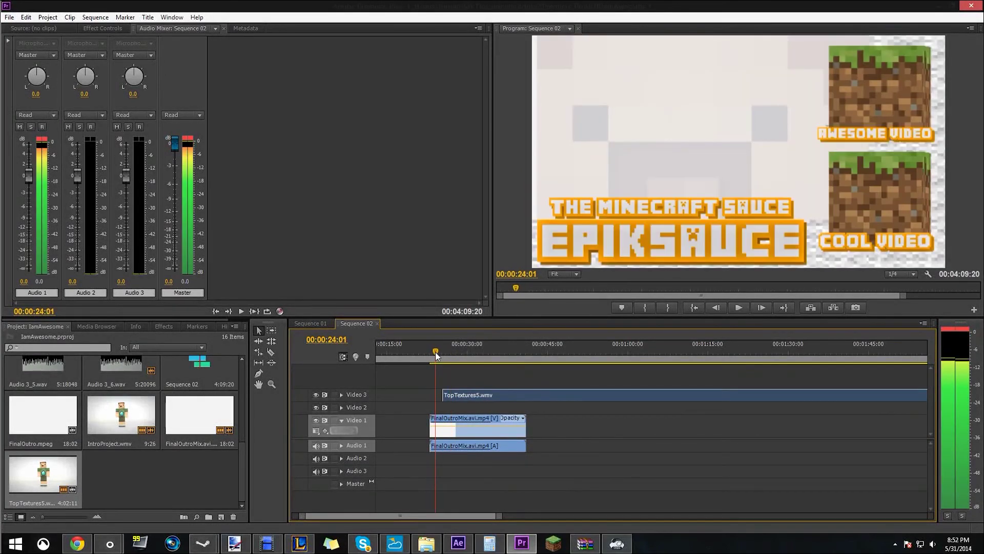
drag(466, 398, 453, 396)
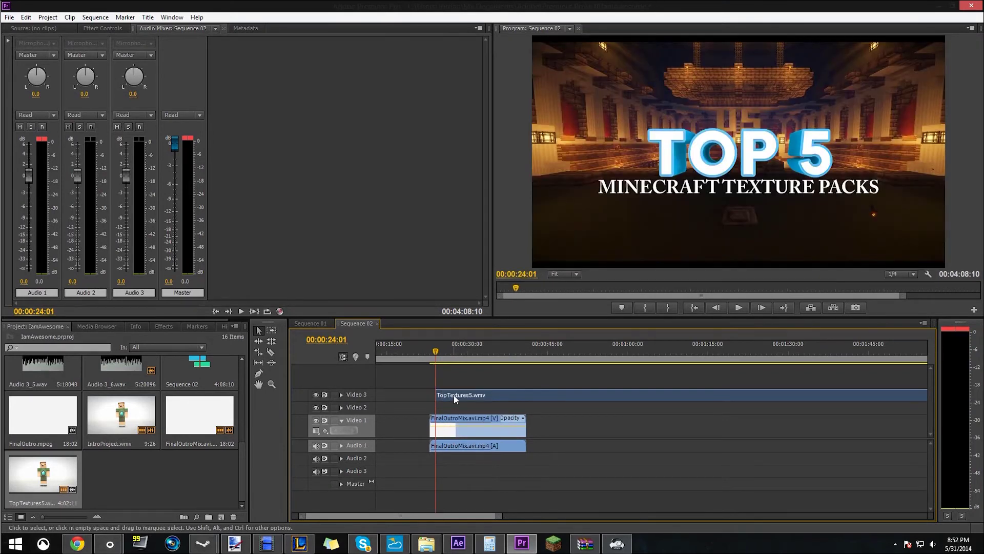
Step: Scale the TopTextures5 clip down to roughly 30% using Motion in Effect Controls
click(579, 180)
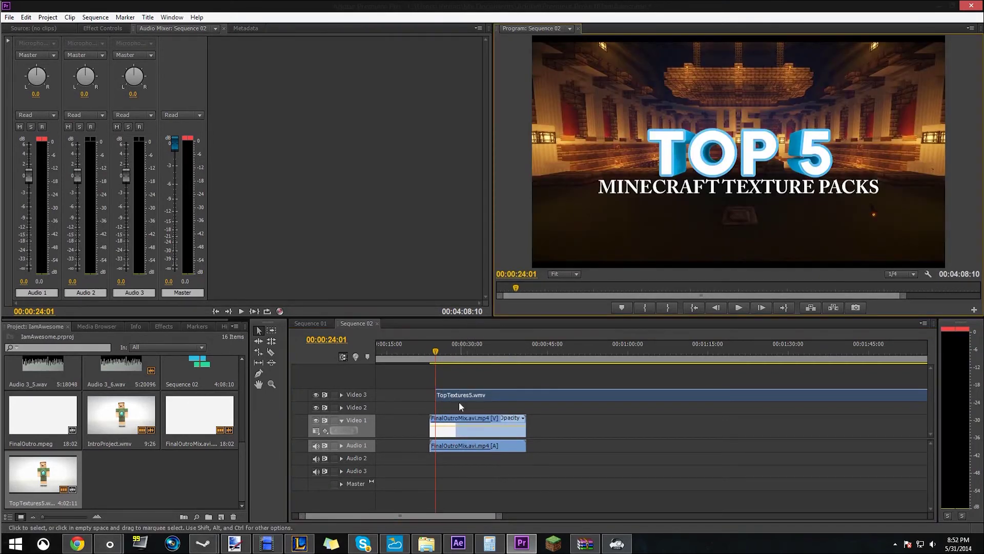
click(471, 397)
click(101, 29)
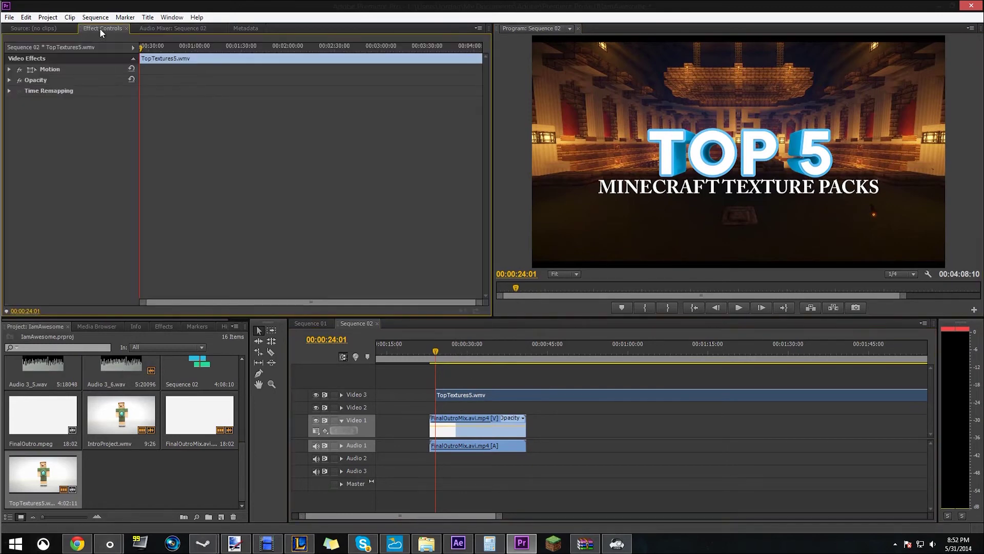
click(9, 70)
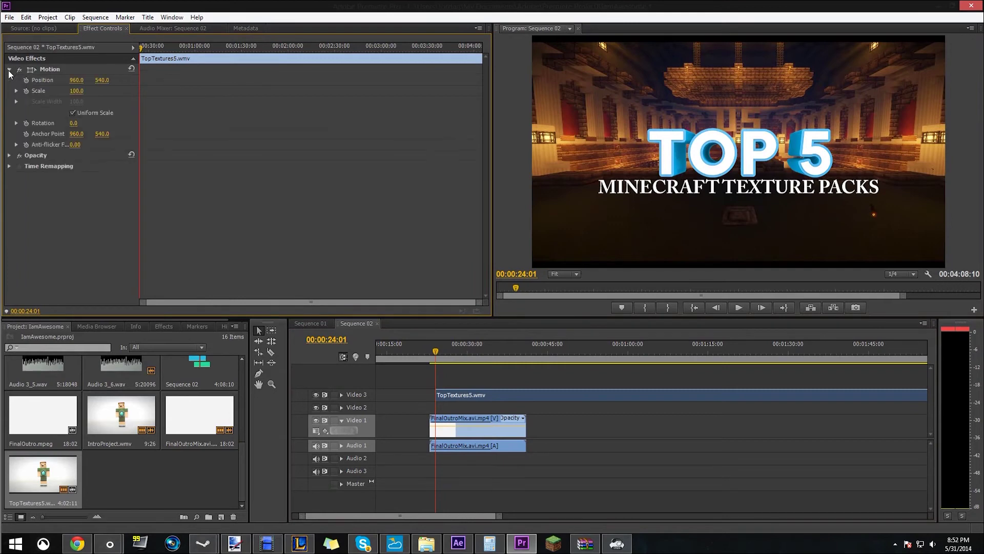
click(77, 90)
drag(77, 91, 44, 91)
Step: Resize the Top 5 video to 29.0 and position it at 1588.1, 247.4 over the grass cube
click(763, 145)
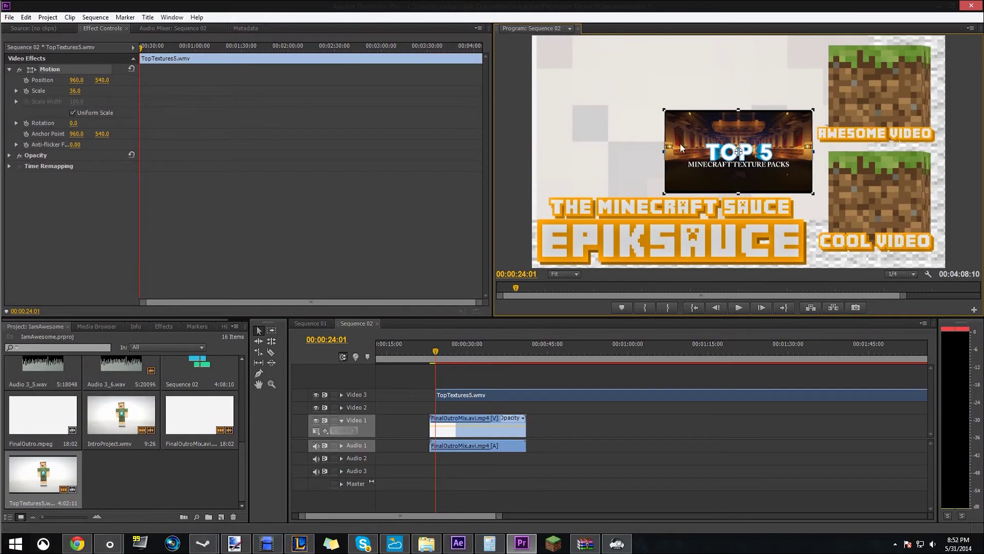
drag(701, 147, 783, 89)
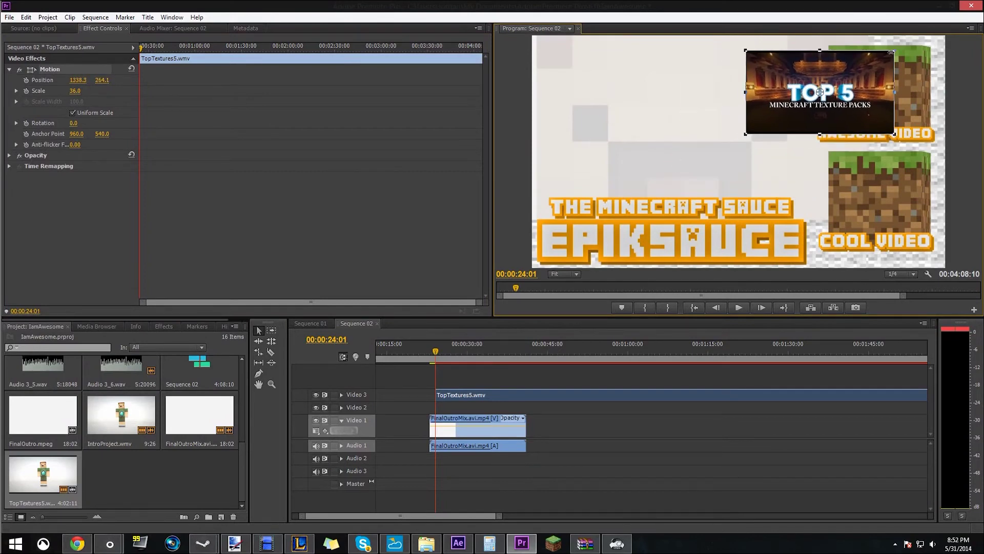
drag(893, 50, 894, 82)
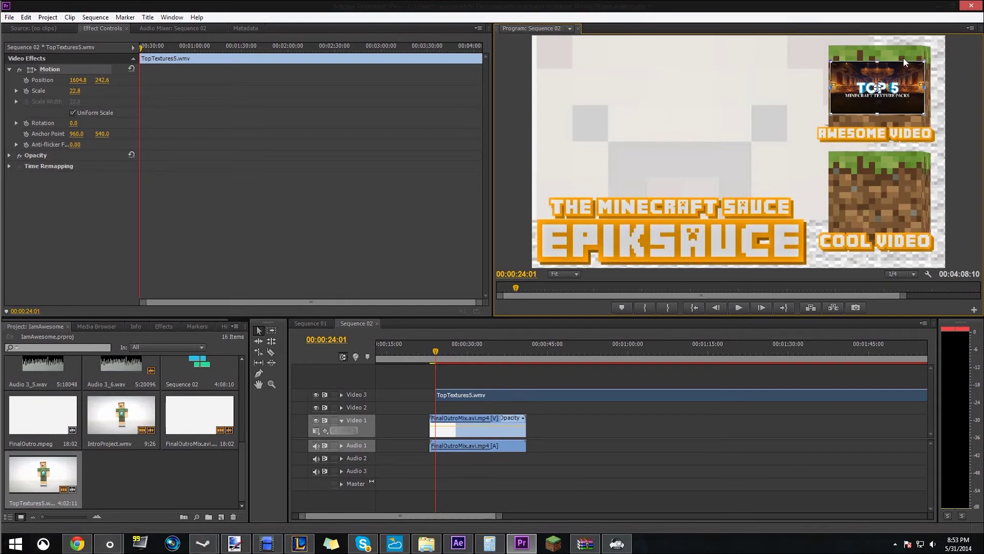
drag(926, 58, 931, 49)
drag(909, 89, 873, 89)
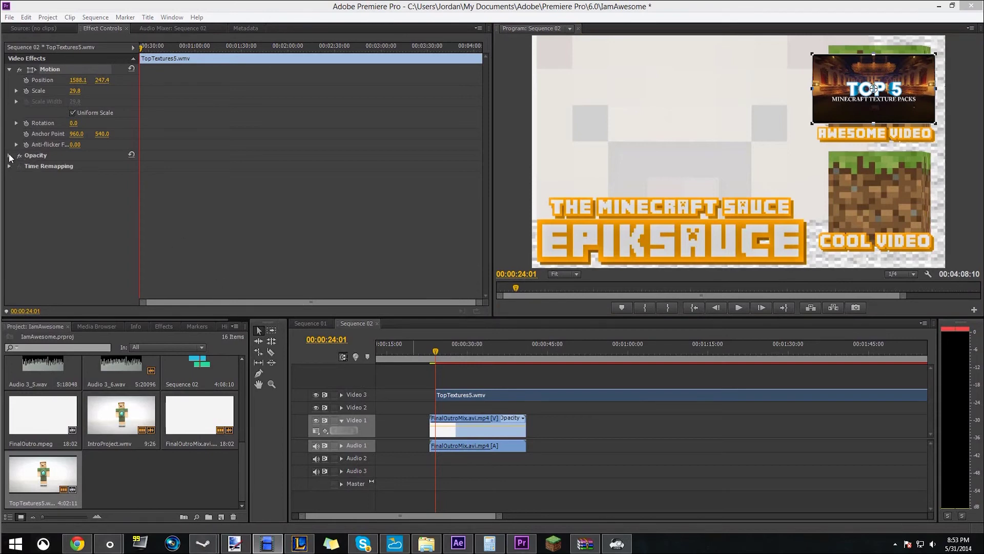
Step: Keep opacity at 100% and move the Top 5 video to position 1535.8, 252.2
click(9, 156)
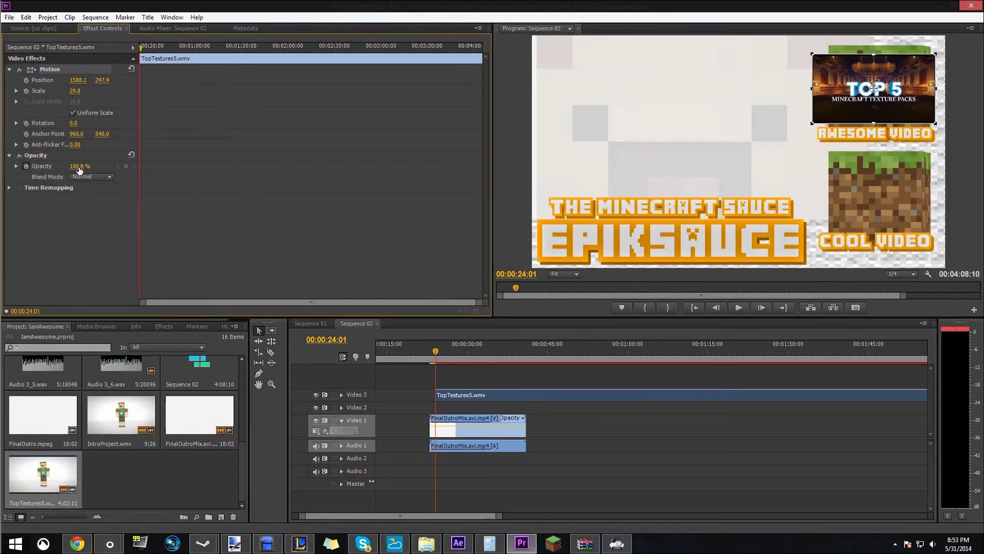
mouse_move(79, 166)
mouse_down()
mouse_move(30, 166)
mouse_move(79, 167)
mouse_up()
drag(863, 81, 843, 83)
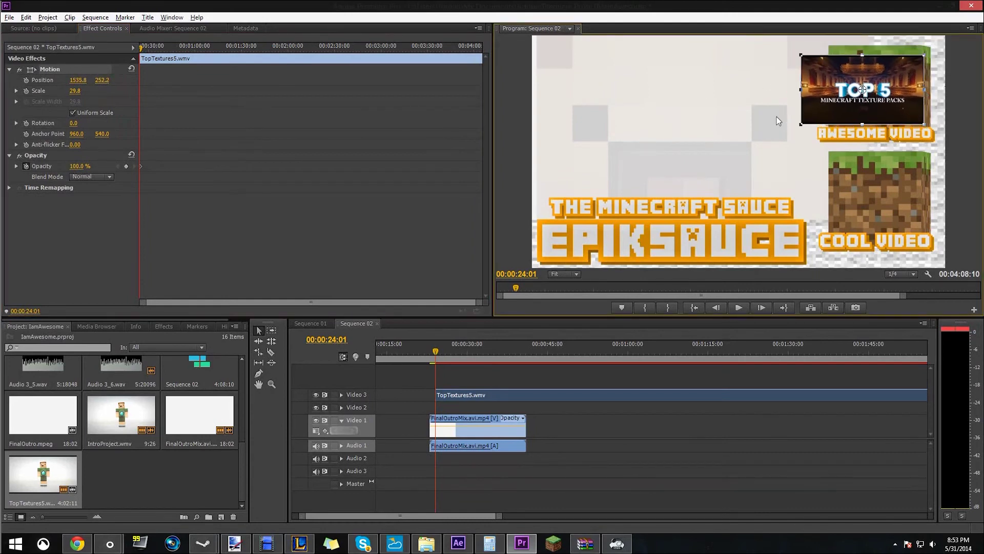
click(742, 110)
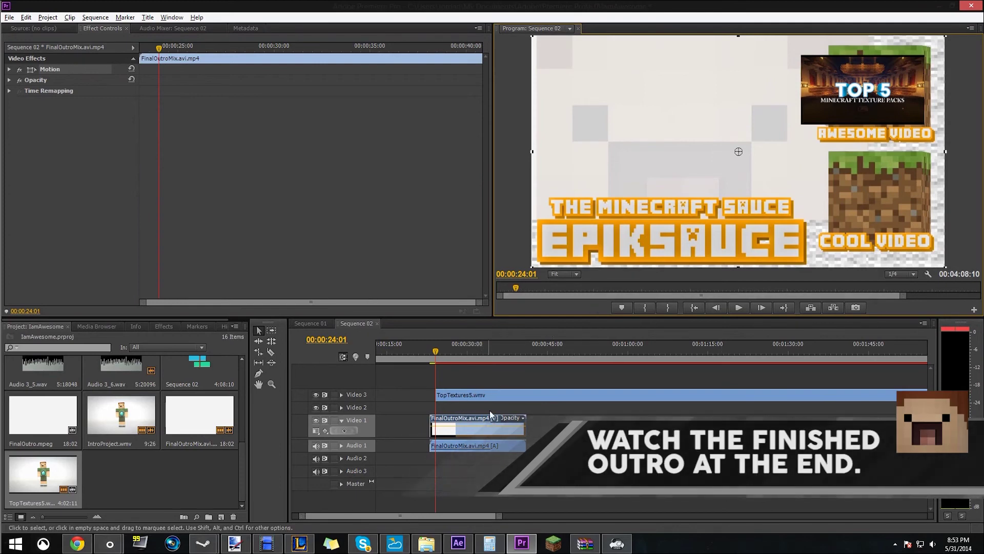
click(866, 85)
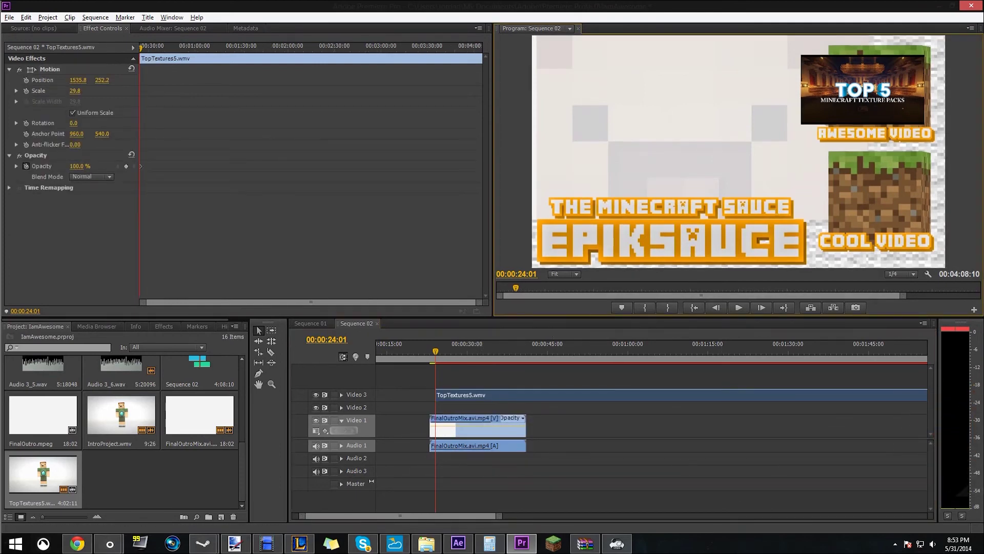